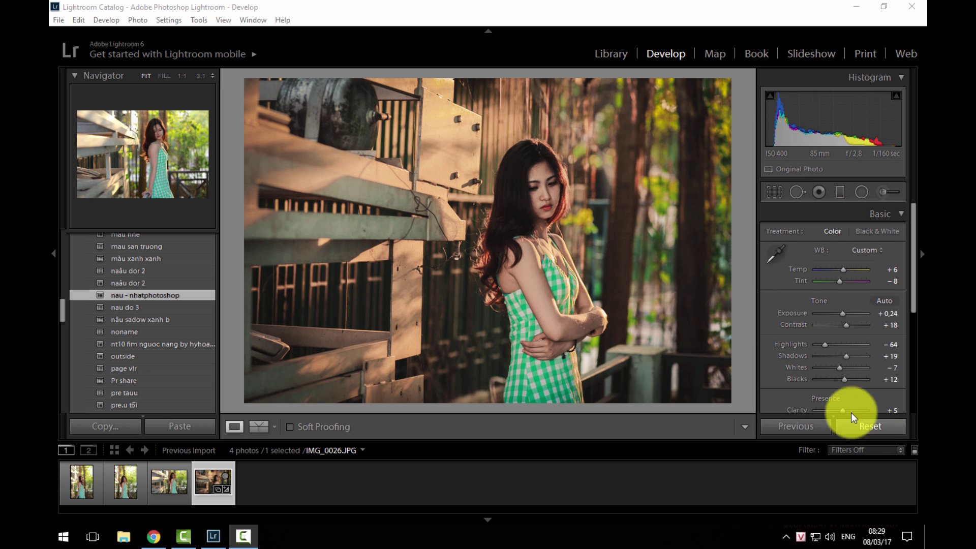
Step: Reset the portrait's develop settings and try an Exposure entry of 15, dismissing the range warning
{"action": "left_click", "coordinate": [887, 426]}
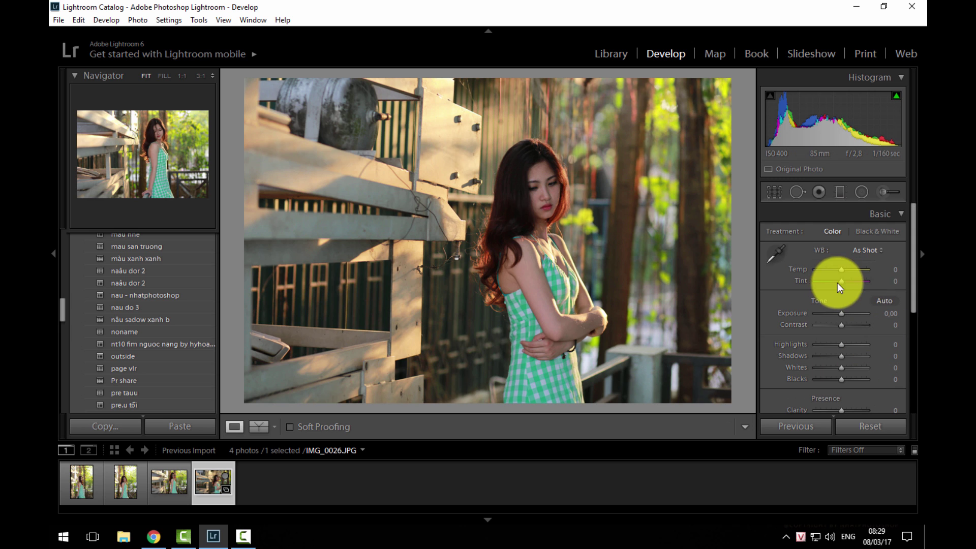
{"action": "left_click_drag", "start_coordinate": [913, 232], "coordinate": [919, 260]}
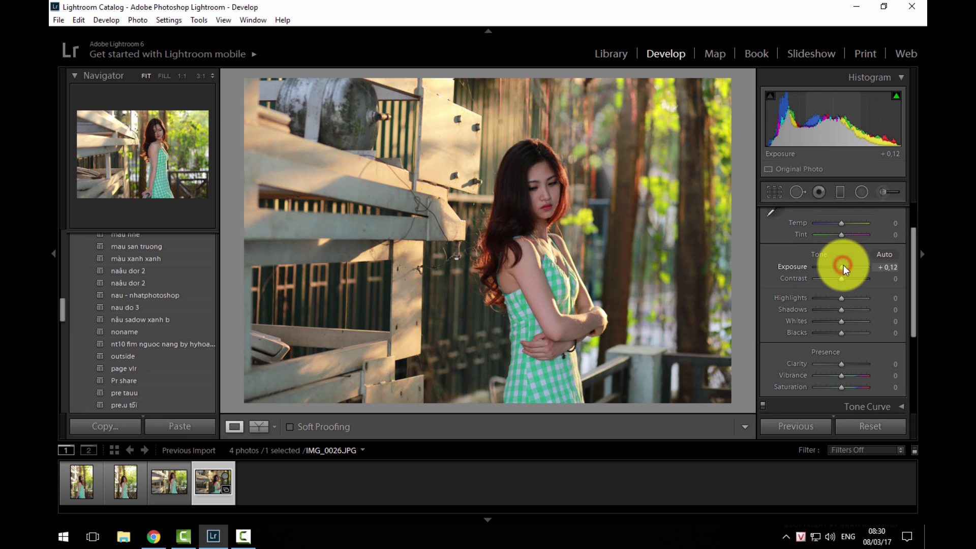
{"action": "left_click_drag", "start_coordinate": [843, 265], "coordinate": [844, 265]}
{"action": "left_click", "coordinate": [887, 267]}
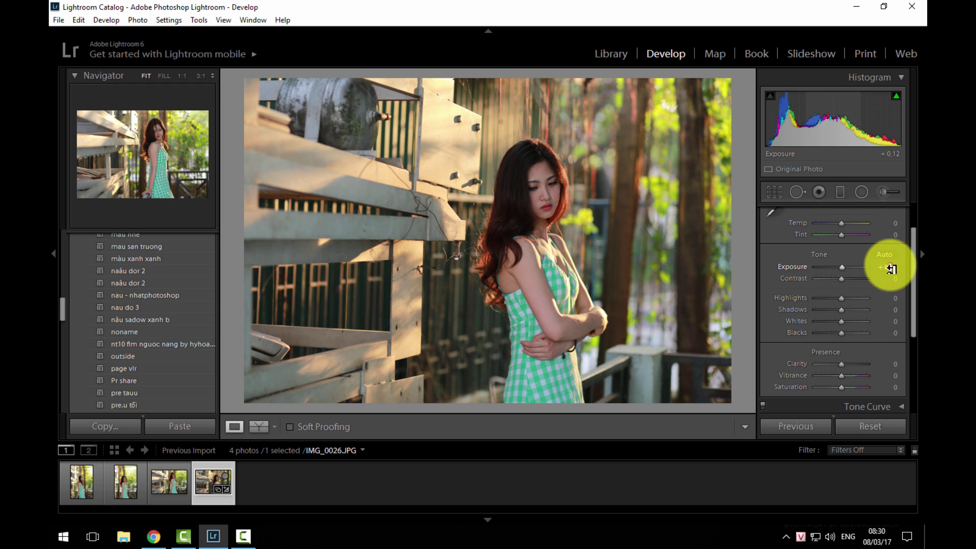
{"action": "type", "text": "15"}
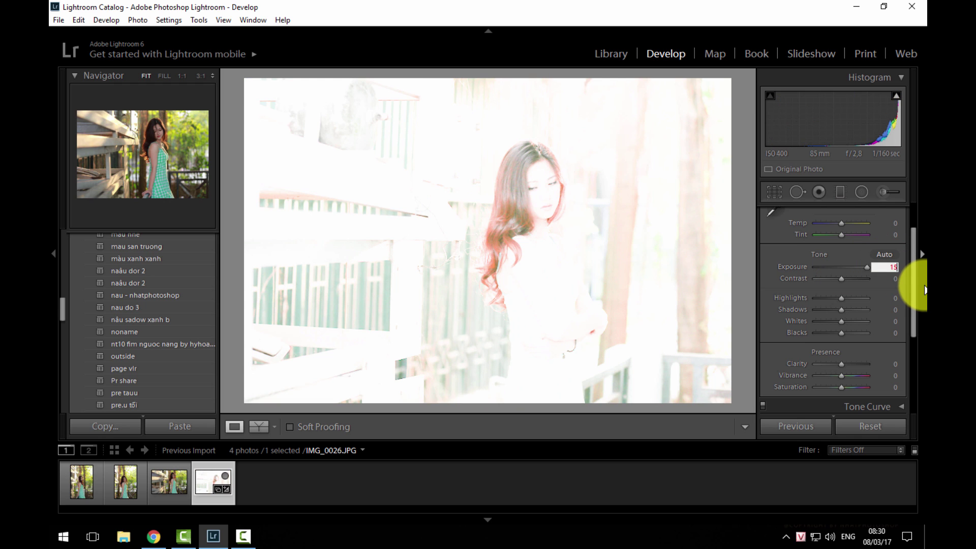
{"action": "left_click", "coordinate": [884, 269]}
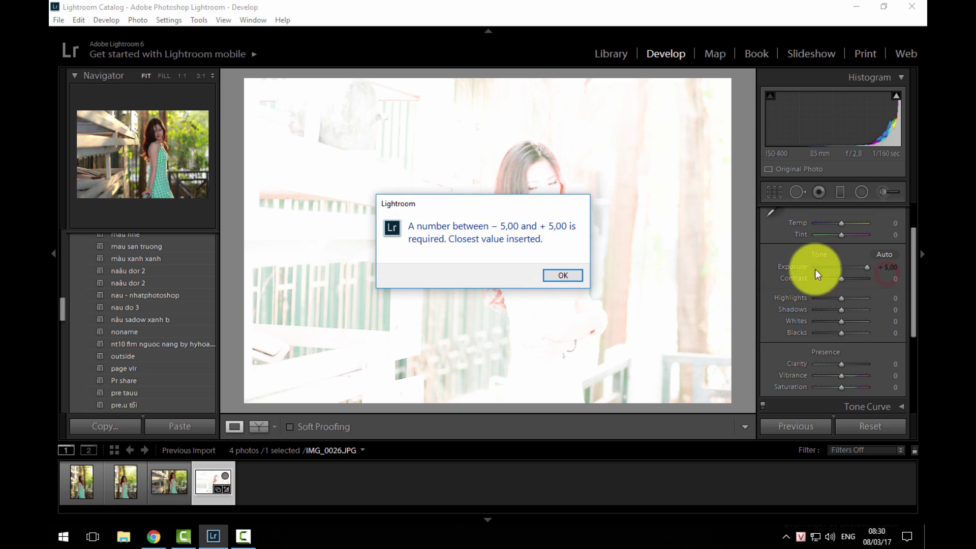
{"action": "left_click", "coordinate": [563, 275]}
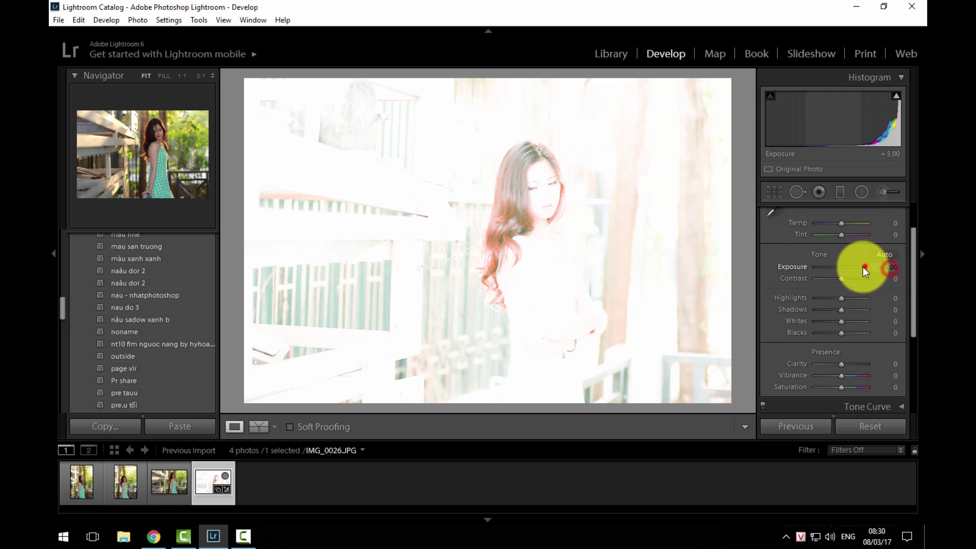
Step: Set Exposure to +0.15 by entering 0.15 in its field
{"action": "left_click_drag", "start_coordinate": [865, 267], "coordinate": [843, 267]}
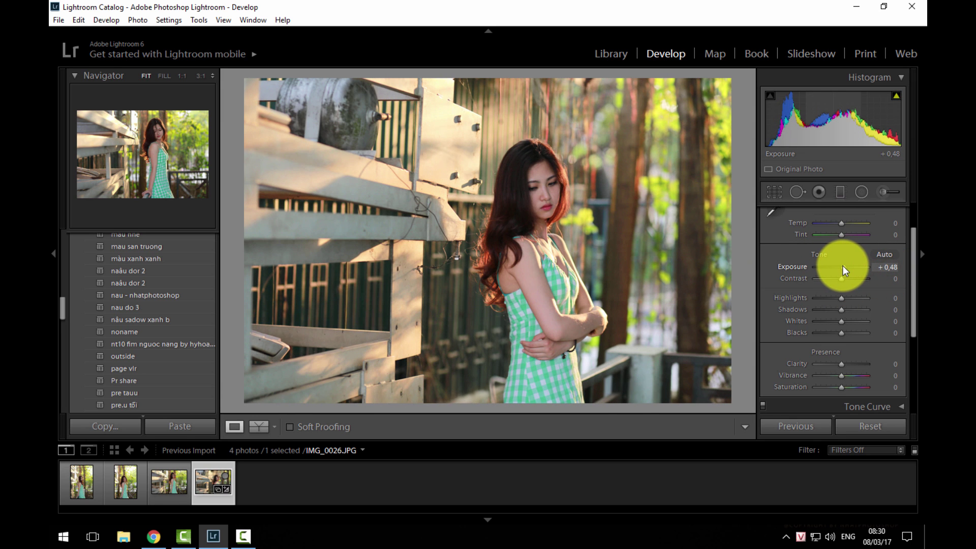
{"action": "left_click", "coordinate": [884, 267]}
{"action": "type", "text": "0"}
{"action": "key", "text": "Return"}
{"action": "type", "text": "0.15"}
{"action": "key", "text": "Return"}
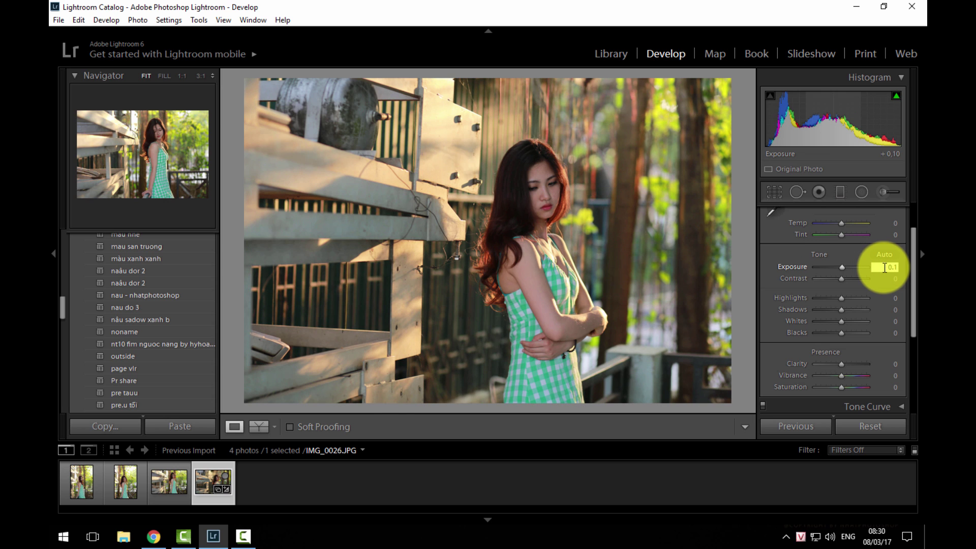
Step: Set Contrast +17, Highlights −31, Shadows +24, Whites −19, Blacks +26, Clarity +17, then collapse Basic
{"action": "left_click_drag", "start_coordinate": [840, 280], "coordinate": [844, 279]}
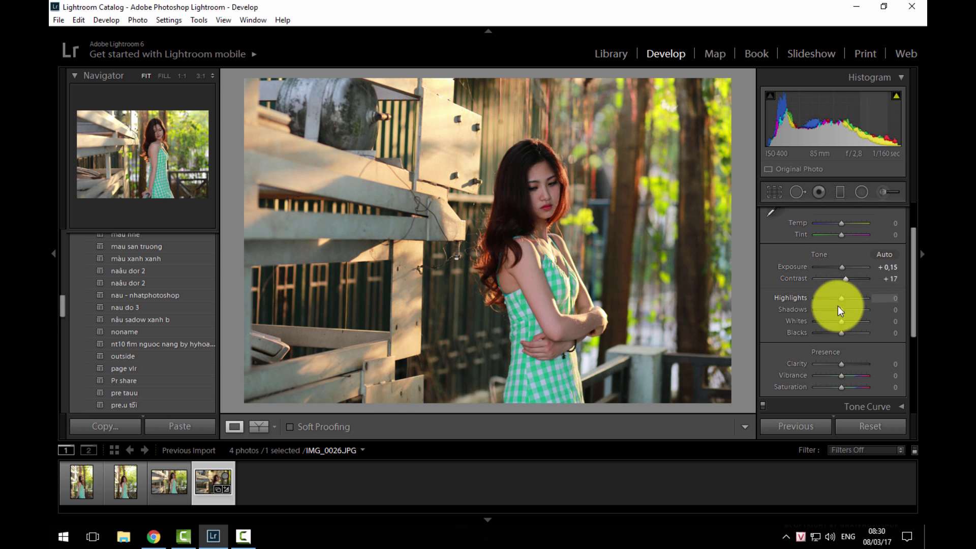
{"action": "mouse_move", "coordinate": [841, 298]}
{"action": "left_mouse_down"}
{"action": "mouse_move", "coordinate": [833, 298]}
{"action": "mouse_move", "coordinate": [847, 312]}
{"action": "mouse_move", "coordinate": [832, 319]}
{"action": "mouse_move", "coordinate": [847, 331]}
{"action": "left_mouse_up"}
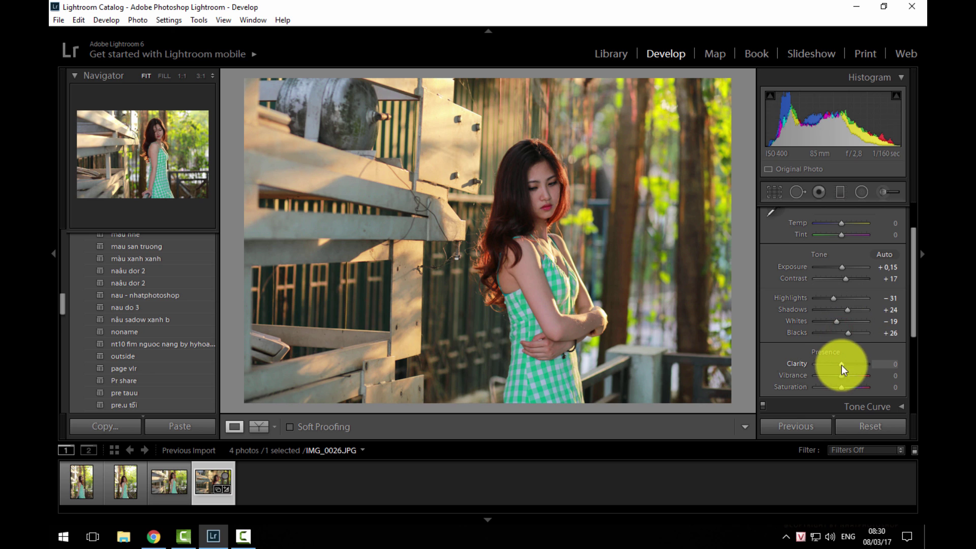
{"action": "left_click_drag", "start_coordinate": [841, 365], "coordinate": [842, 364]}
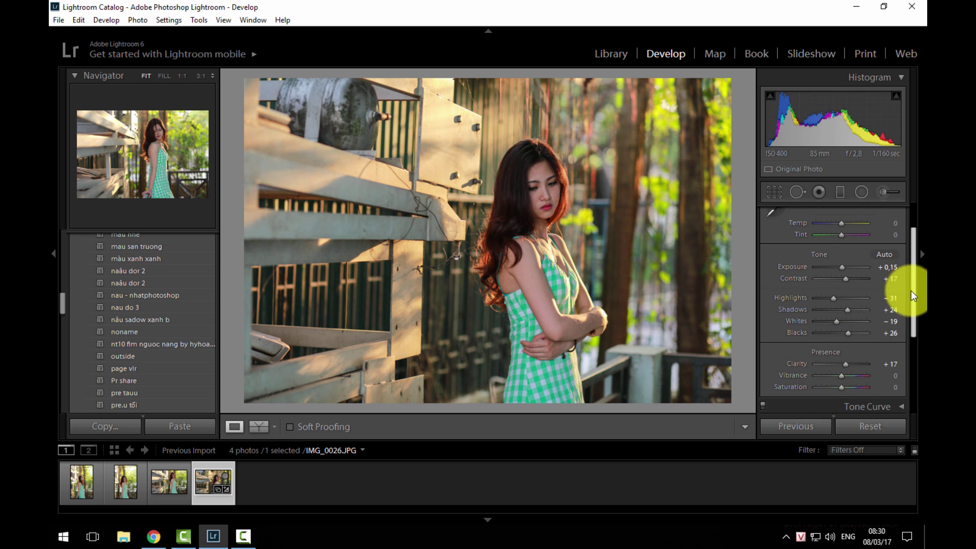
{"action": "mouse_move", "coordinate": [913, 289]}
{"action": "left_mouse_down"}
{"action": "mouse_move", "coordinate": [913, 264]}
{"action": "mouse_move", "coordinate": [913, 280]}
{"action": "left_mouse_up"}
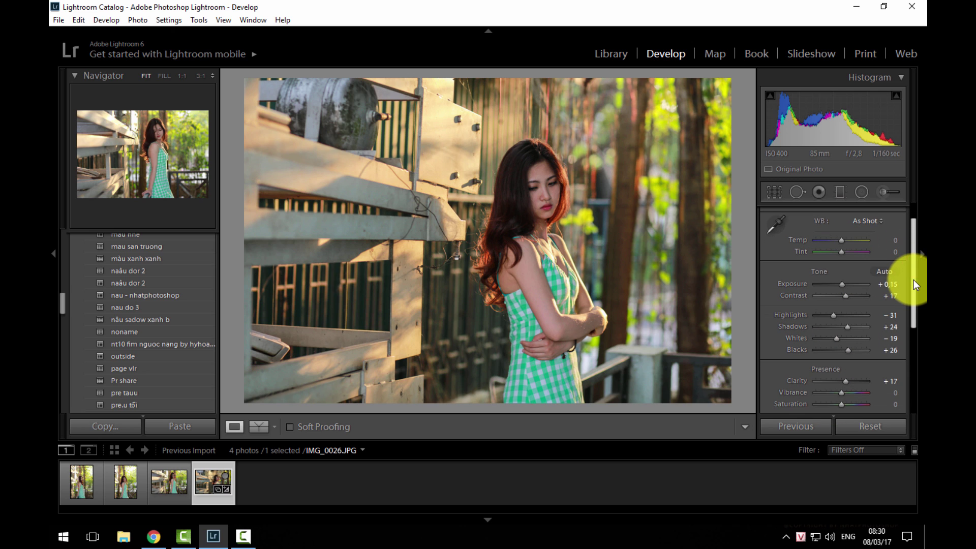
{"action": "scroll", "coordinate": [882, 305], "scroll_direction": "down", "scroll_amount": 1}
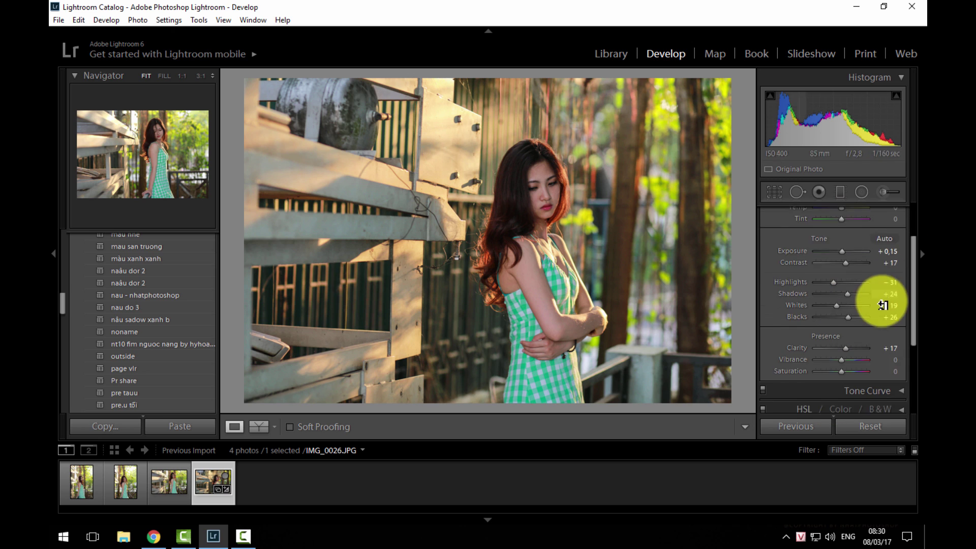
{"action": "scroll", "coordinate": [882, 310], "scroll_direction": "down", "scroll_amount": 2}
{"action": "scroll", "coordinate": [900, 267], "scroll_direction": "up", "scroll_amount": 1}
{"action": "scroll", "coordinate": [904, 265], "scroll_direction": "up", "scroll_amount": 2}
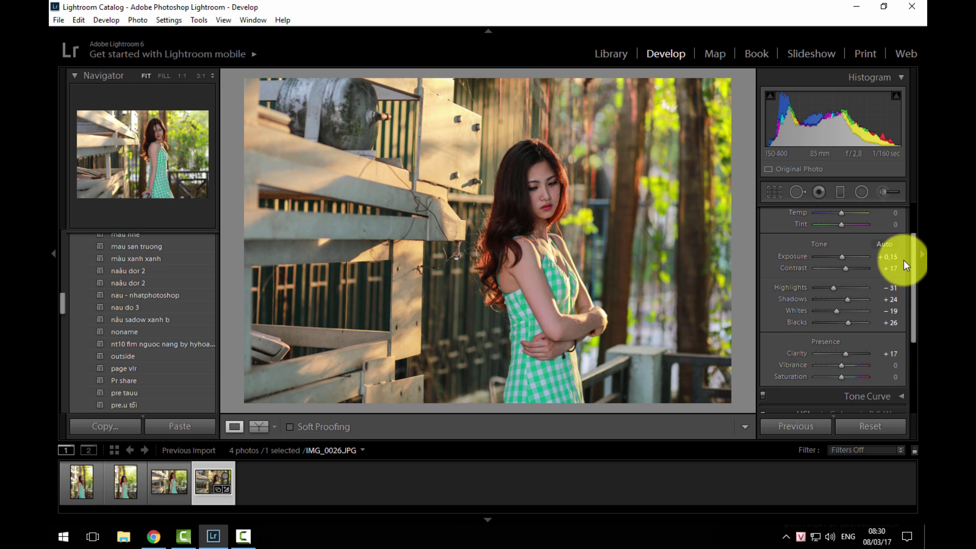
{"action": "scroll", "coordinate": [904, 265], "scroll_direction": "up", "scroll_amount": 1}
{"action": "scroll", "coordinate": [882, 228], "scroll_direction": "up", "scroll_amount": 1}
{"action": "left_click", "coordinate": [902, 216]}
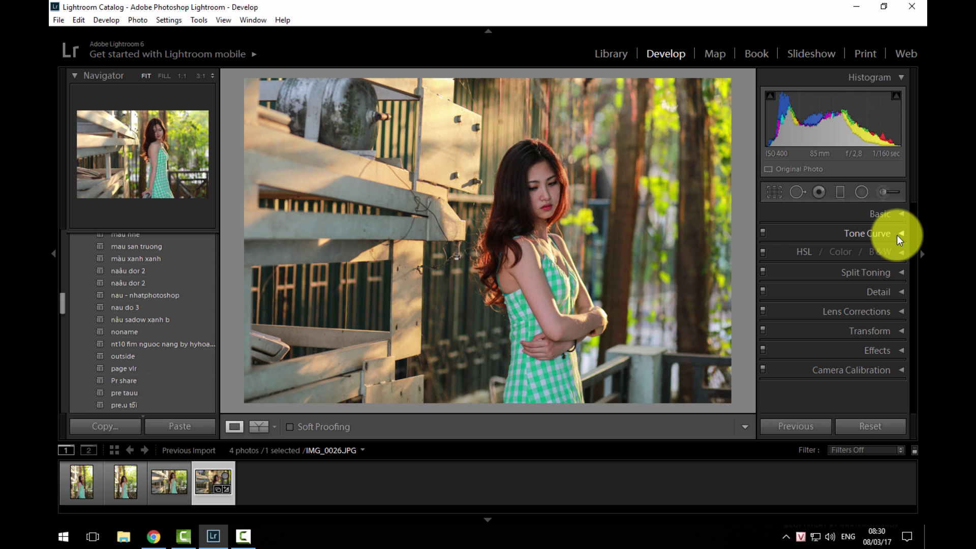
Step: Show the Tone Curve in point-curve editing mode with its Channel list open
{"action": "left_click", "coordinate": [897, 235]}
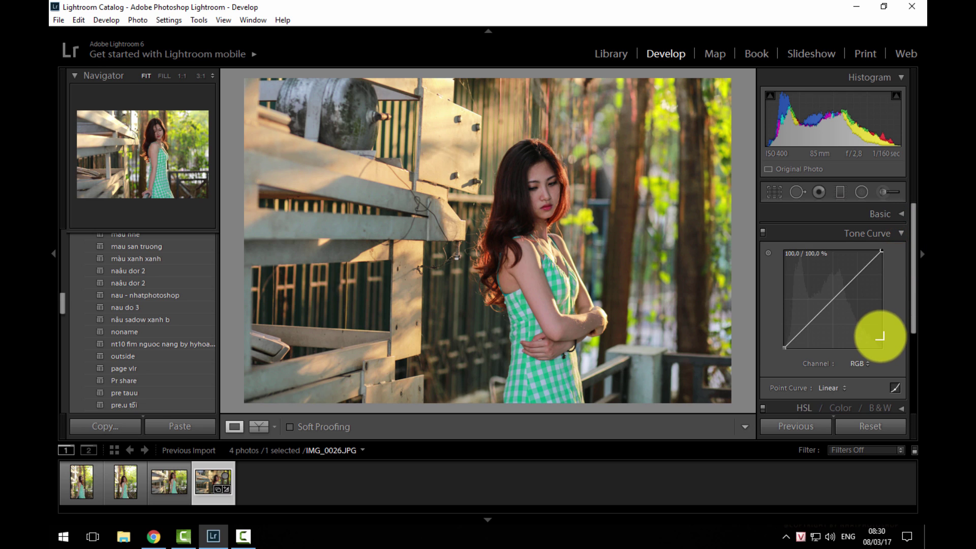
{"action": "left_click", "coordinate": [895, 388]}
{"action": "scroll", "coordinate": [902, 401], "scroll_direction": "down", "scroll_amount": 3}
{"action": "scroll", "coordinate": [903, 387], "scroll_direction": "down", "scroll_amount": 3}
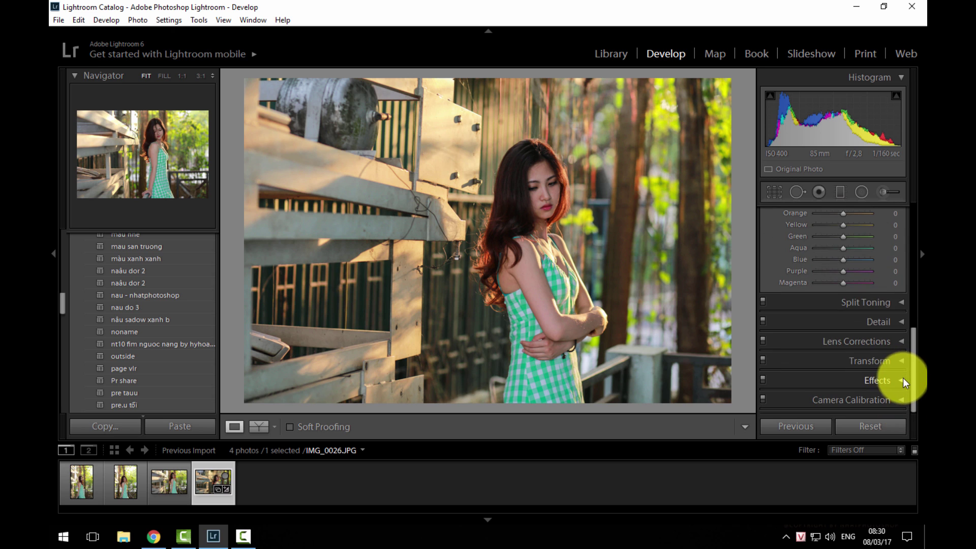
{"action": "left_click", "coordinate": [903, 380]}
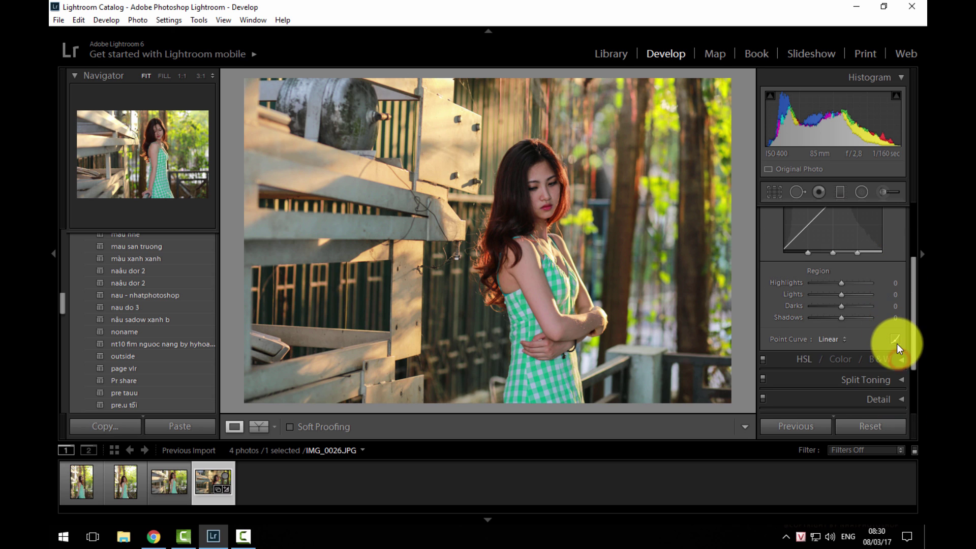
{"action": "left_click", "coordinate": [896, 337]}
{"action": "left_click", "coordinate": [892, 288]}
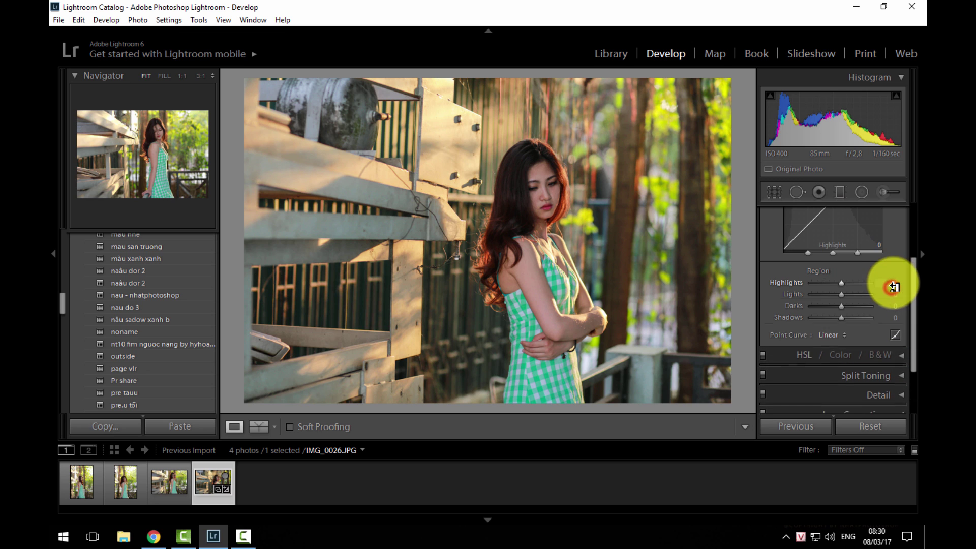
{"action": "left_click", "coordinate": [894, 338]}
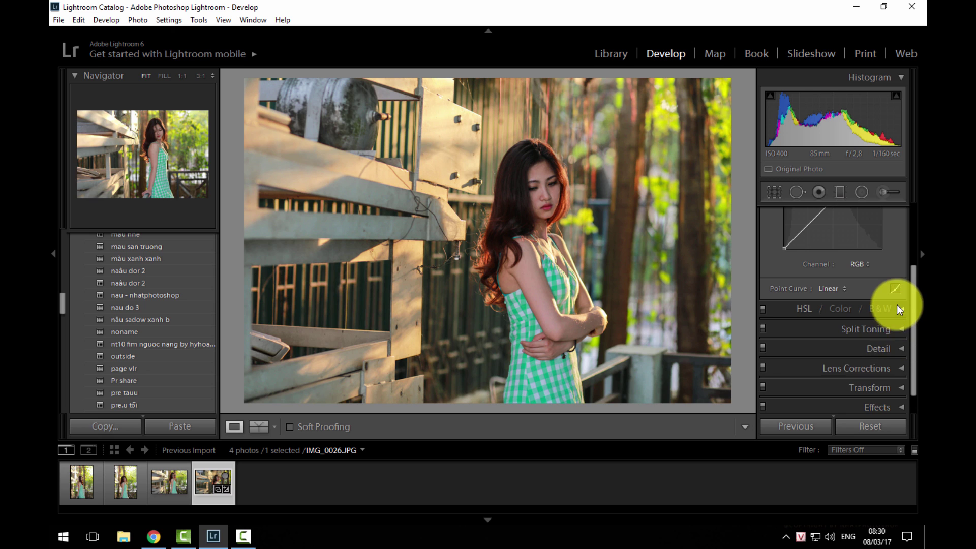
{"action": "scroll", "coordinate": [900, 323], "scroll_direction": "up", "scroll_amount": 1}
{"action": "scroll", "coordinate": [875, 328], "scroll_direction": "up", "scroll_amount": 1}
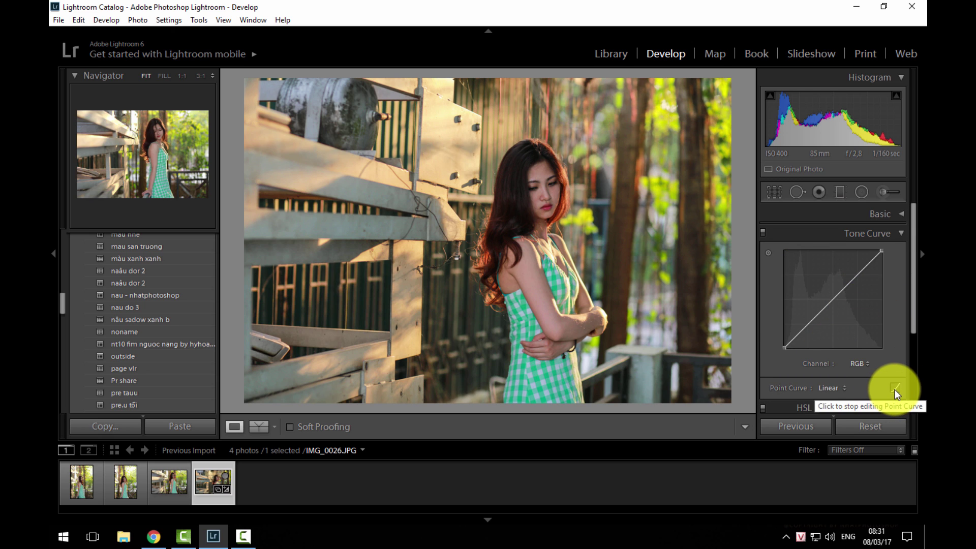
{"action": "left_click", "coordinate": [859, 364]}
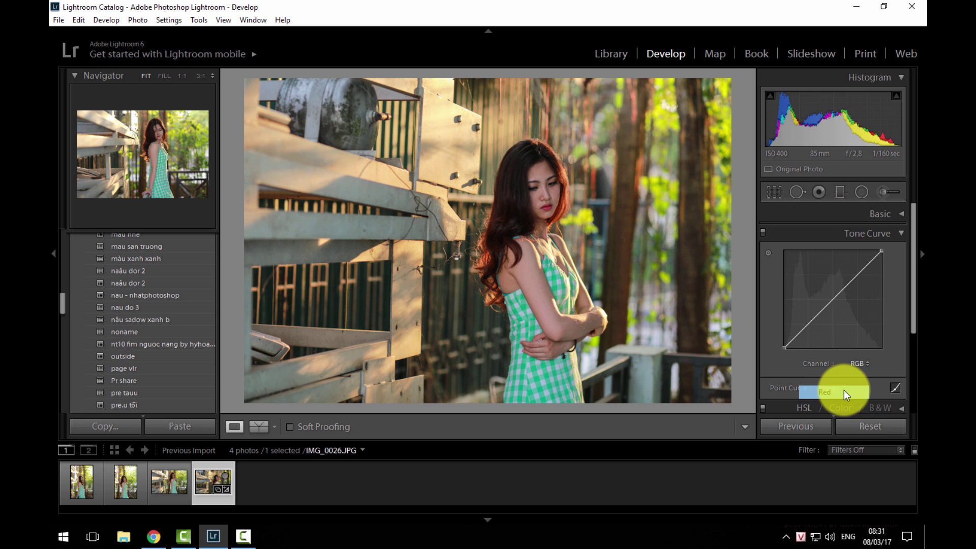
Step: Shape the Red and Green channel curves, lowering the shadows and lifting the highlights
{"action": "left_click", "coordinate": [844, 391]}
{"action": "left_click_drag", "start_coordinate": [810, 326], "coordinate": [810, 337]}
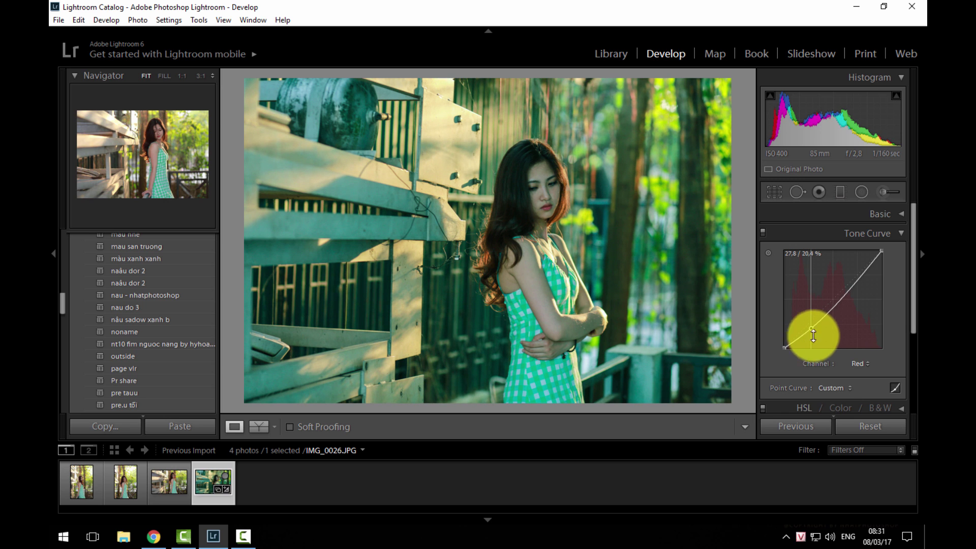
{"action": "left_click_drag", "start_coordinate": [859, 275], "coordinate": [849, 272]}
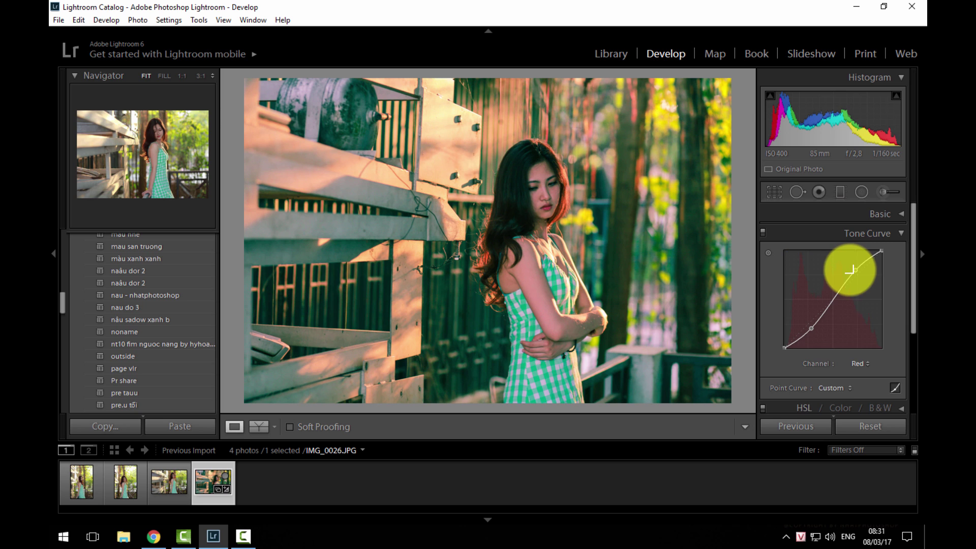
{"action": "left_click", "coordinate": [861, 366]}
{"action": "left_click", "coordinate": [844, 401]}
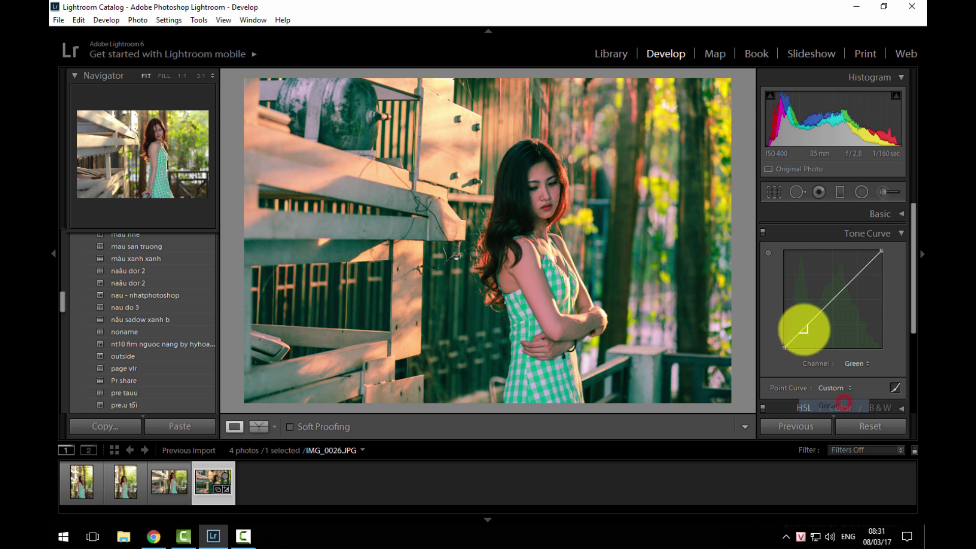
{"action": "left_click_drag", "start_coordinate": [808, 325], "coordinate": [812, 333]}
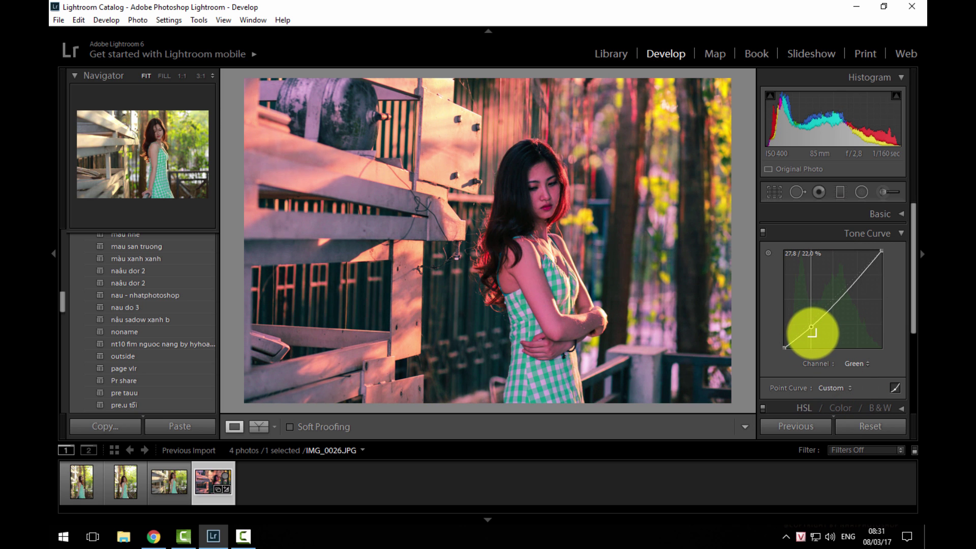
{"action": "left_click_drag", "start_coordinate": [860, 281], "coordinate": [853, 271]}
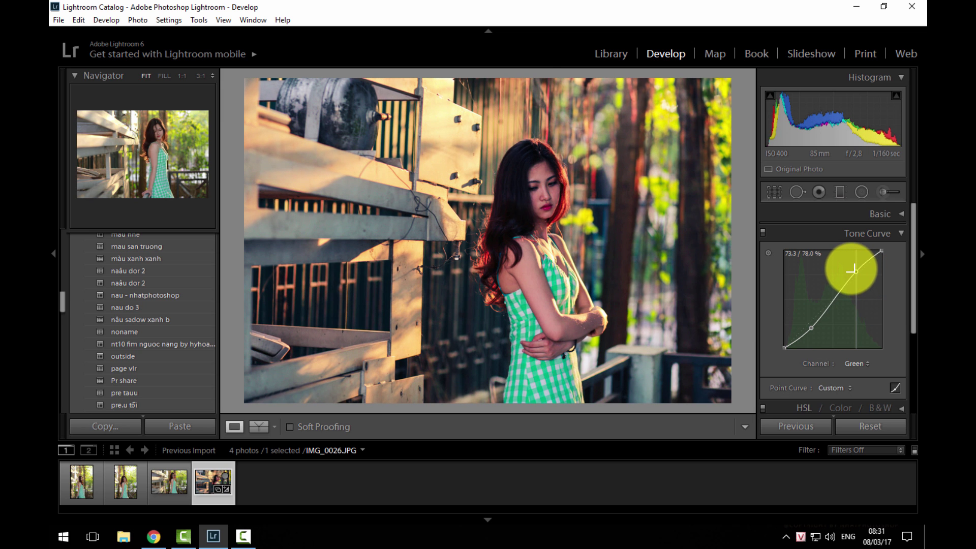
Step: Pull the Blue curve's shadows down and highlights up, then return to the RGB channel
{"action": "left_click", "coordinate": [862, 364]}
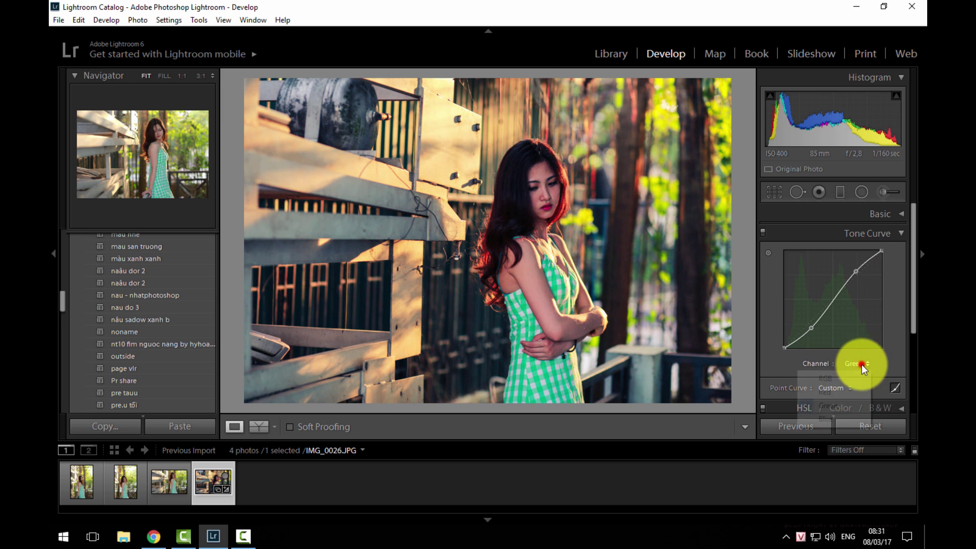
{"action": "left_click", "coordinate": [835, 419]}
{"action": "left_click_drag", "start_coordinate": [808, 325], "coordinate": [813, 334]}
{"action": "left_click_drag", "start_coordinate": [858, 275], "coordinate": [853, 262]}
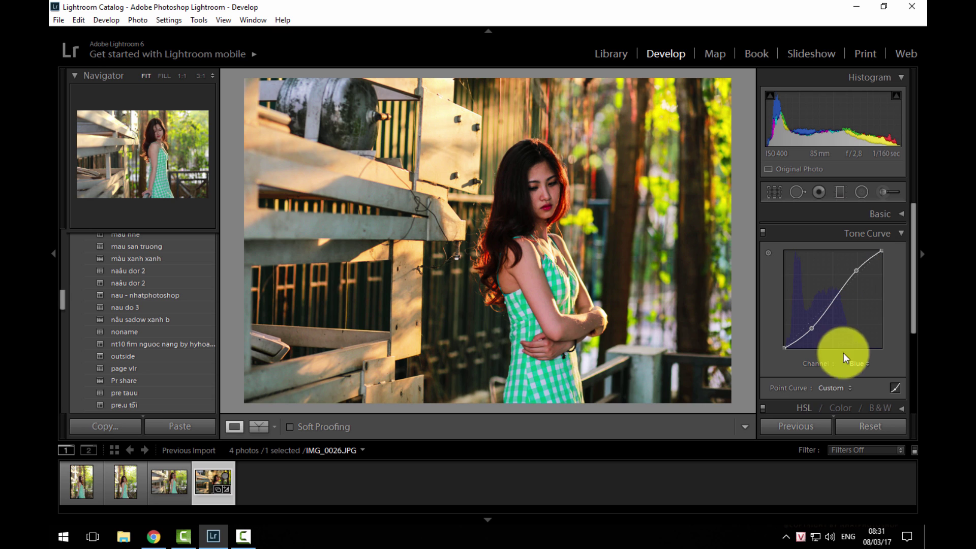
{"action": "left_click", "coordinate": [859, 362]}
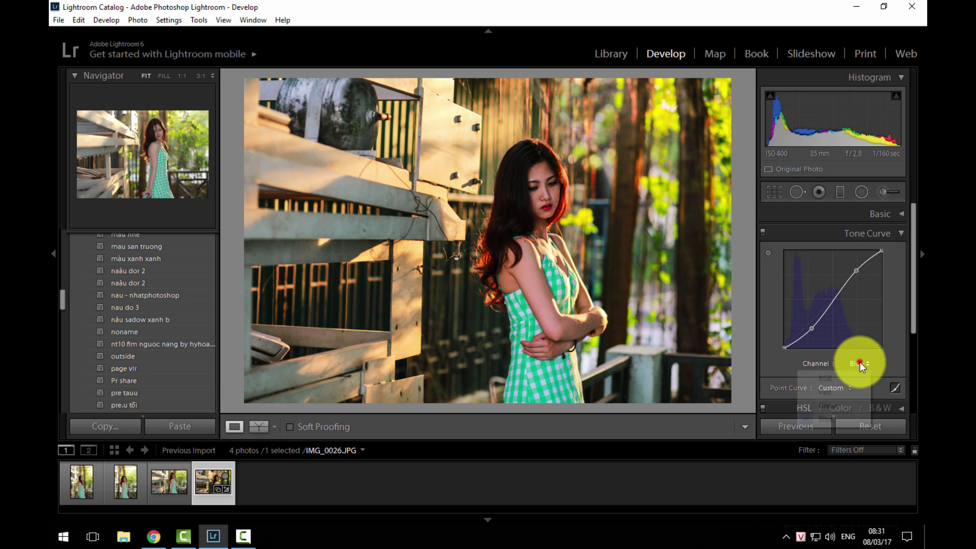
{"action": "left_click", "coordinate": [837, 379]}
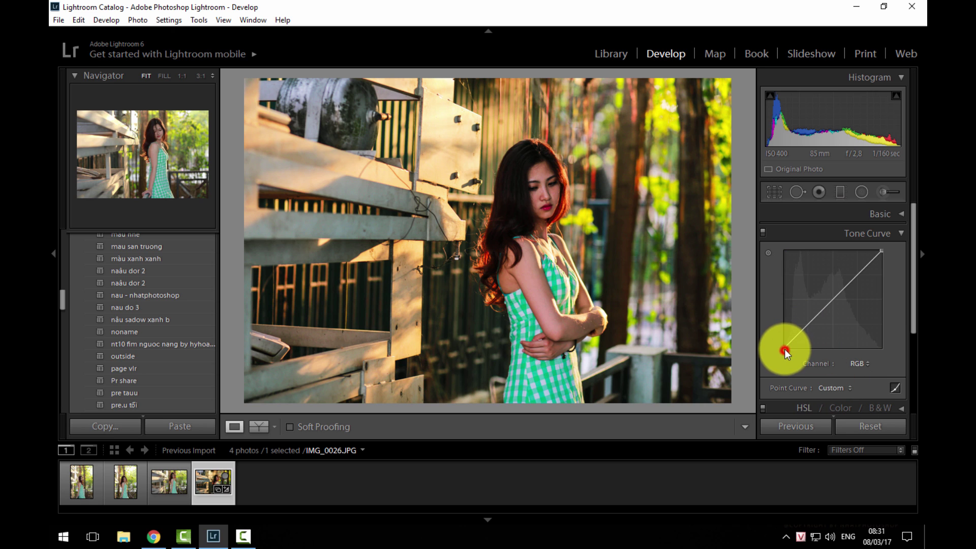
Step: Fade the RGB curve: black point lifted to 10.2%, white point lowered to 93.3%
{"action": "left_click_drag", "start_coordinate": [785, 349], "coordinate": [785, 330]}
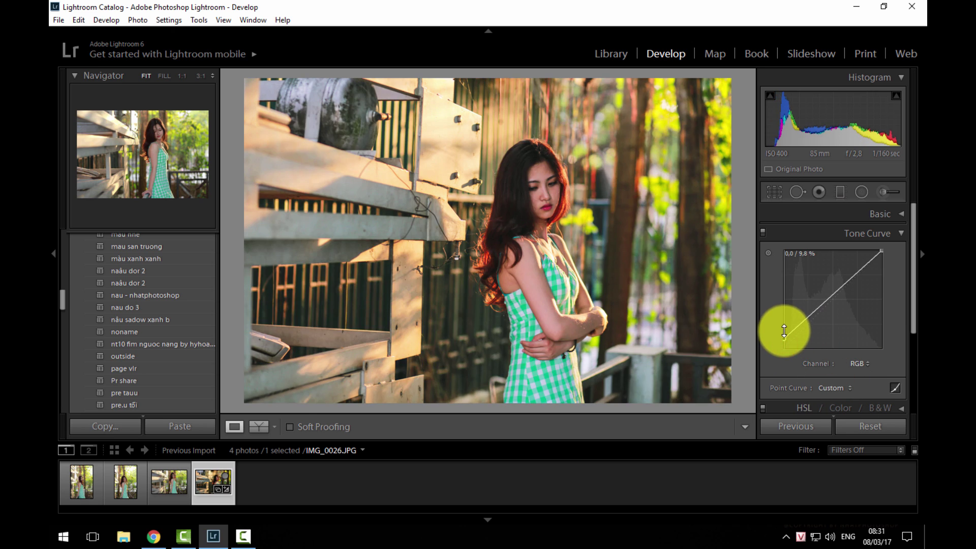
{"action": "left_click", "coordinate": [830, 300]}
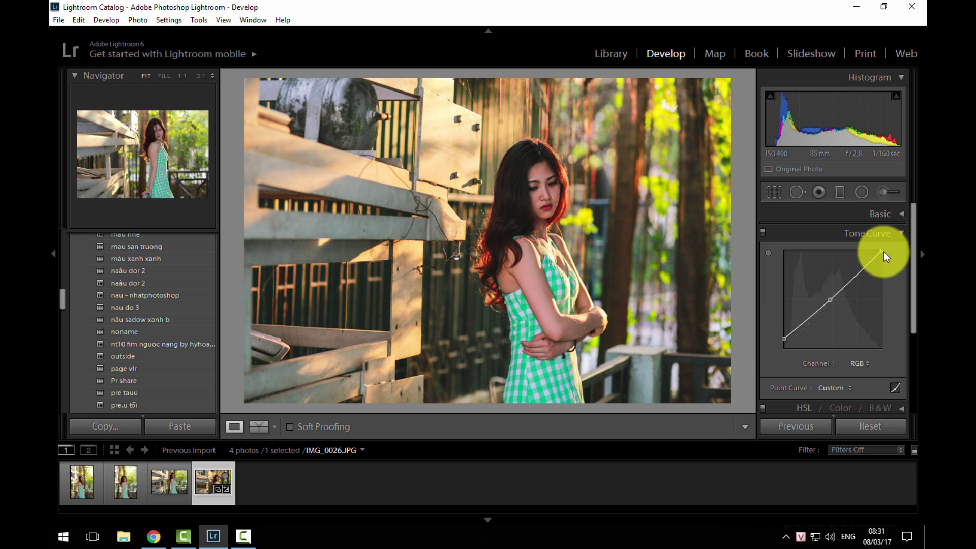
{"action": "mouse_move", "coordinate": [883, 251]}
{"action": "left_mouse_down"}
{"action": "mouse_move", "coordinate": [883, 299]}
{"action": "mouse_move", "coordinate": [888, 262]}
{"action": "left_mouse_up"}
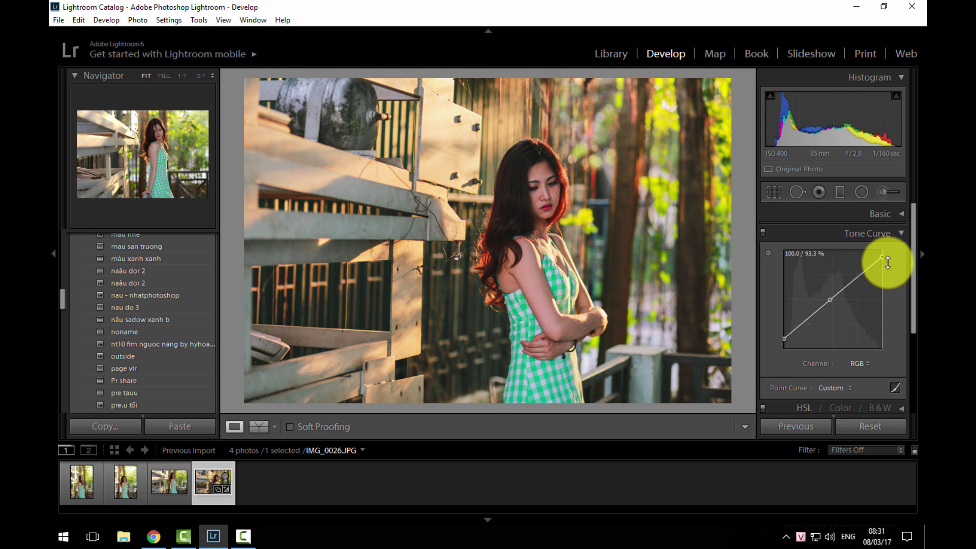
{"action": "left_click", "coordinate": [785, 338]}
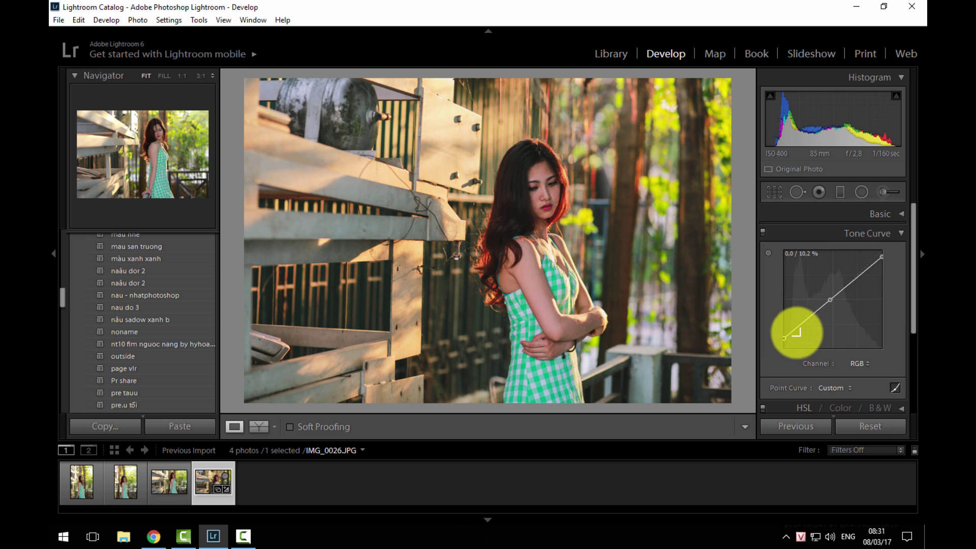
{"action": "left_click", "coordinate": [901, 234]}
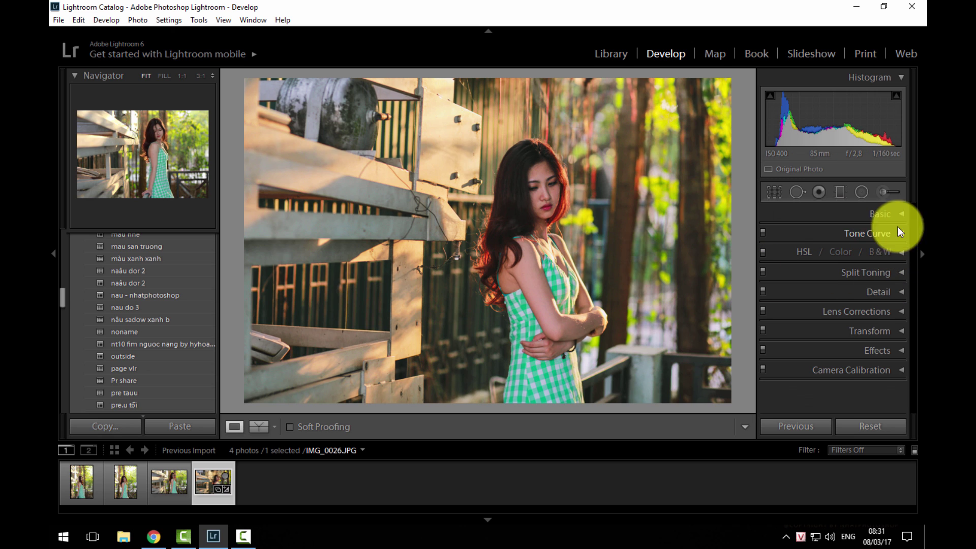
Step: In HSL Hue, set Orange +20, Yellow −20, Green +29 and Aqua −22
{"action": "left_click", "coordinate": [900, 253]}
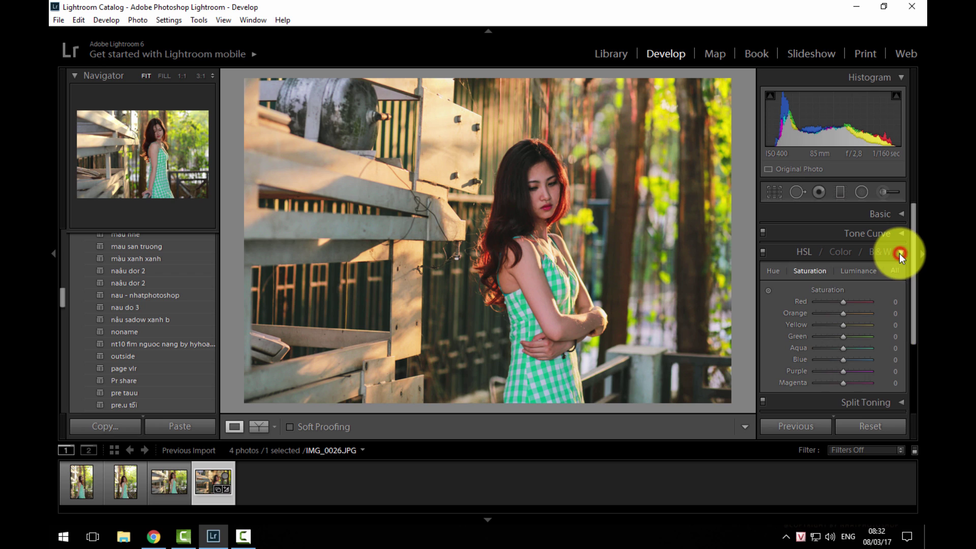
{"action": "left_click", "coordinate": [771, 271]}
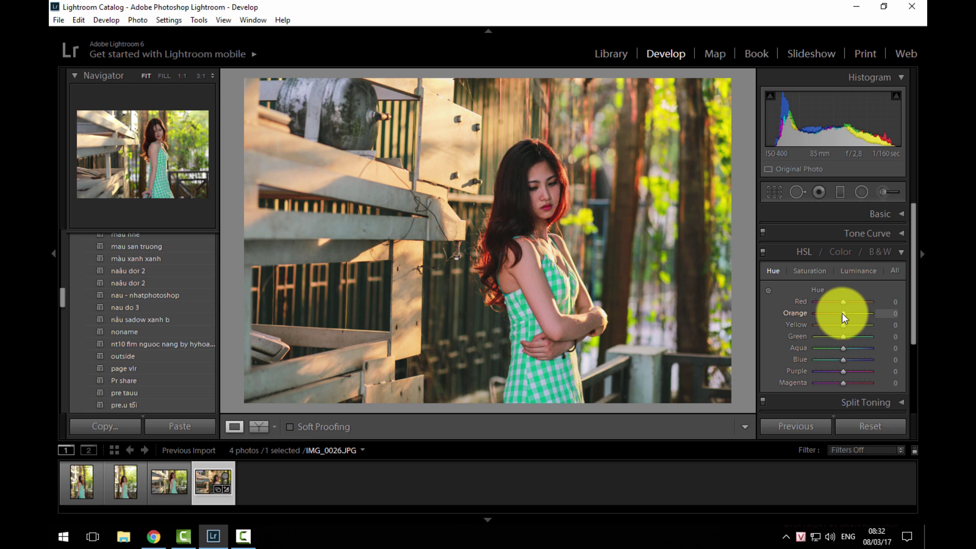
{"action": "left_click_drag", "start_coordinate": [842, 313], "coordinate": [850, 313]}
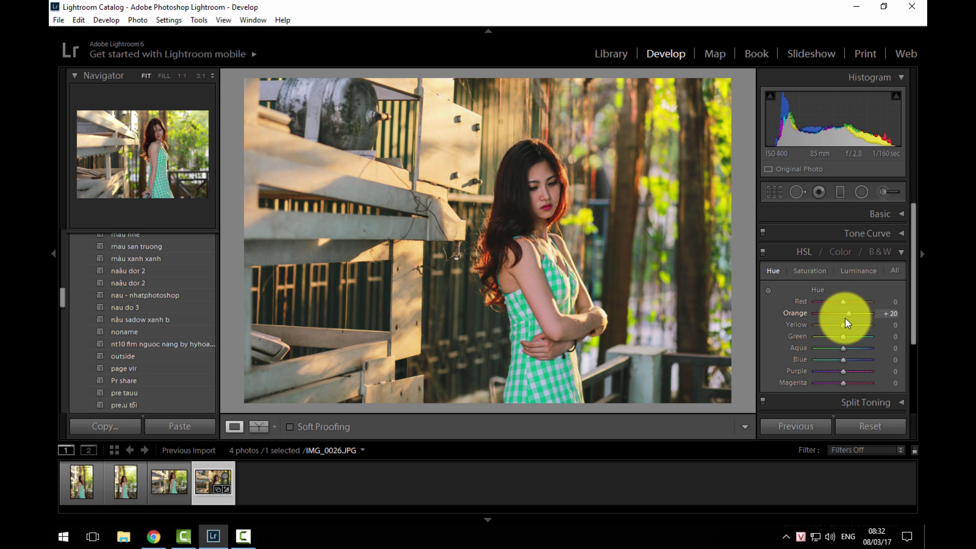
{"action": "mouse_move", "coordinate": [844, 325]}
{"action": "left_mouse_down"}
{"action": "mouse_move", "coordinate": [852, 336]}
{"action": "mouse_move", "coordinate": [834, 349]}
{"action": "left_mouse_up"}
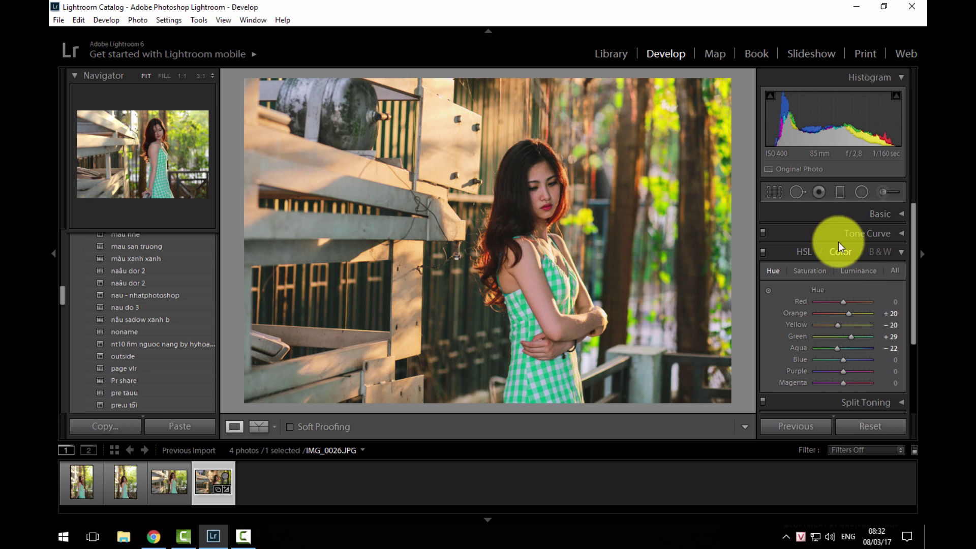
{"action": "left_click", "coordinate": [814, 270]}
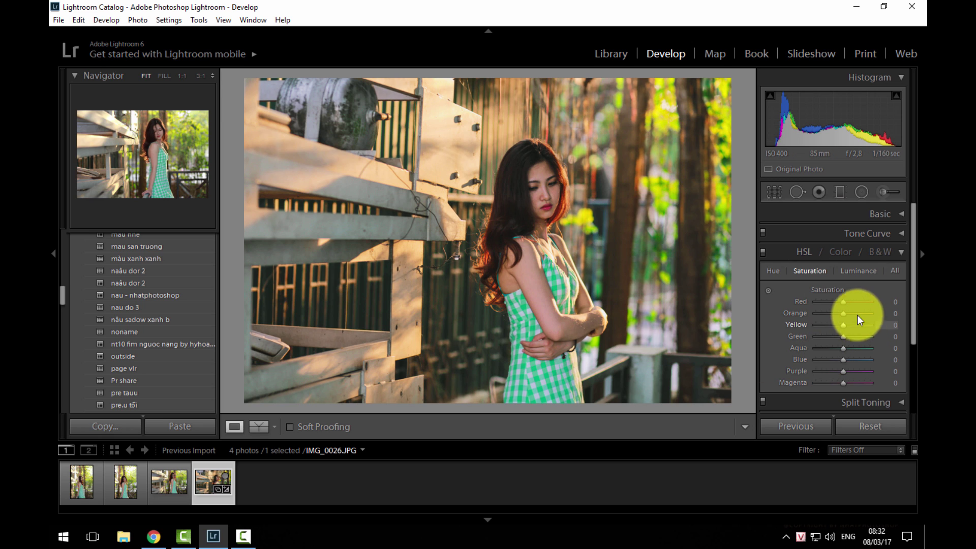
Step: Set Orange saturation −11 with Yellow at 0, and luminance Orange +7, Yellow −27
{"action": "left_click_drag", "start_coordinate": [845, 314], "coordinate": [838, 313]}
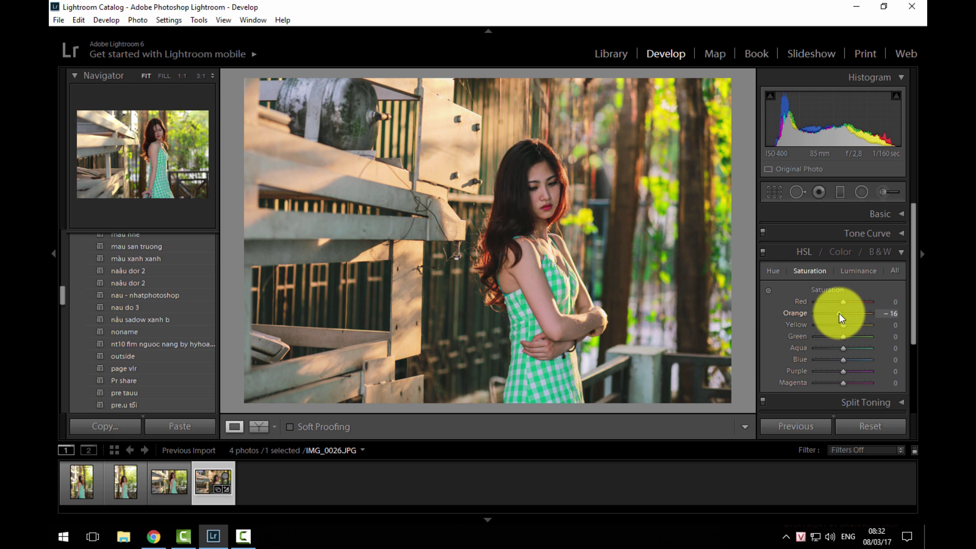
{"action": "left_click_drag", "start_coordinate": [840, 313], "coordinate": [841, 313]}
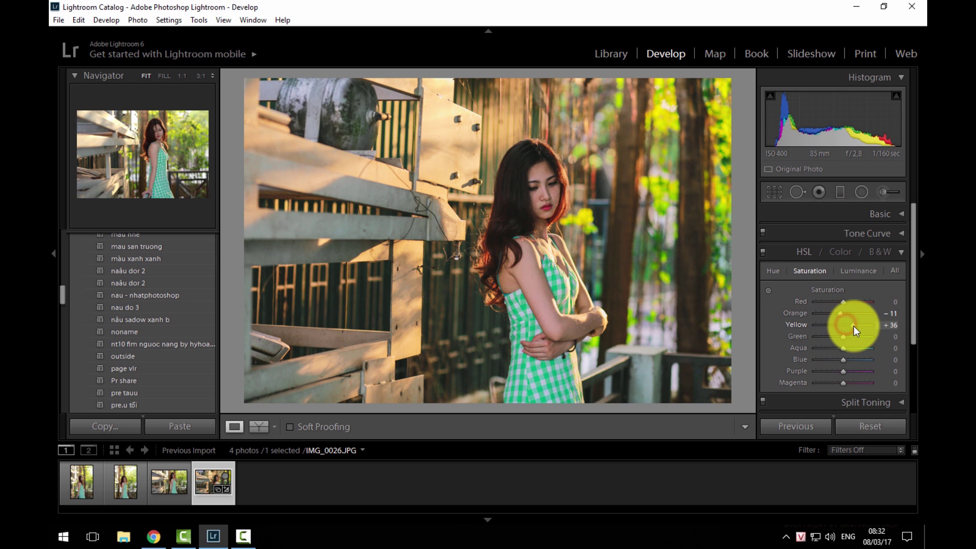
{"action": "left_click_drag", "start_coordinate": [852, 325], "coordinate": [844, 326]}
{"action": "left_click", "coordinate": [889, 325]}
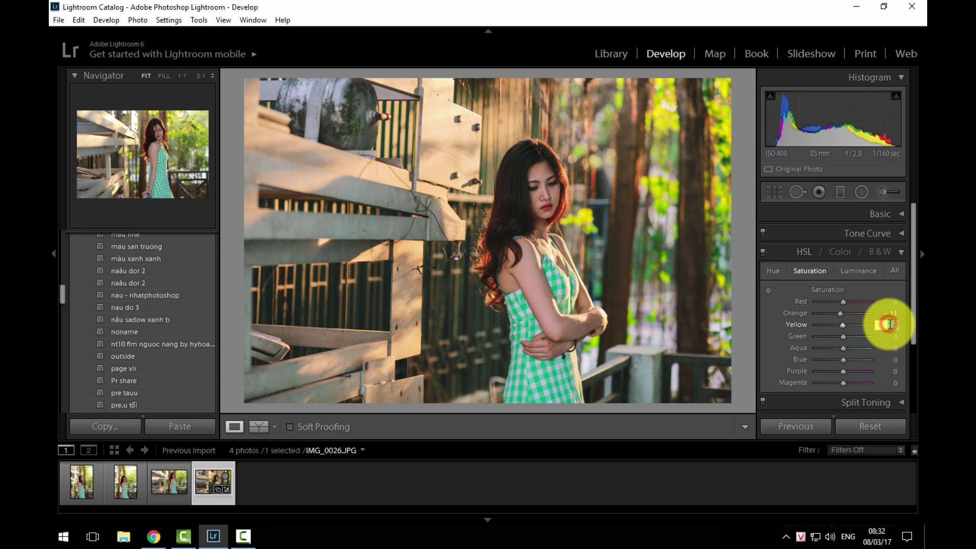
{"action": "type", "text": "0"}
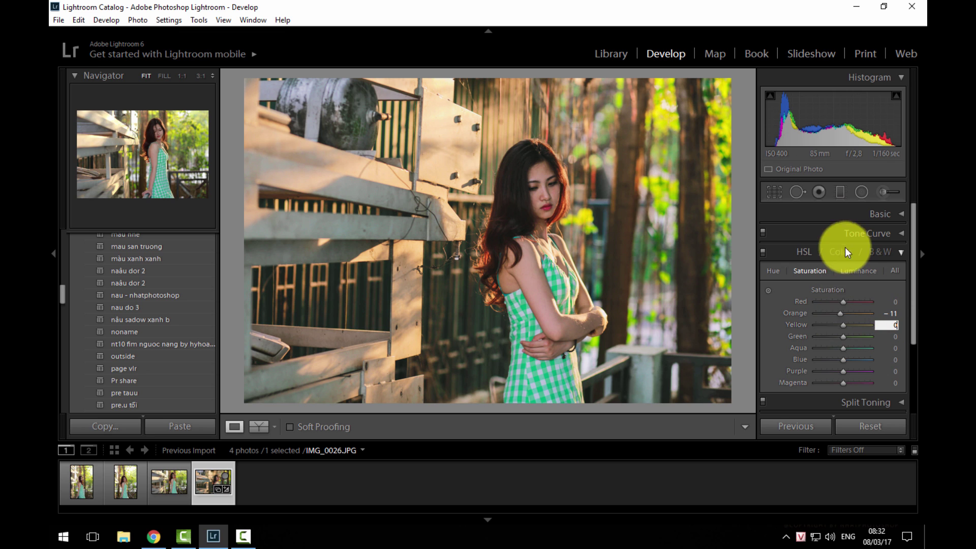
{"action": "left_click", "coordinate": [854, 269]}
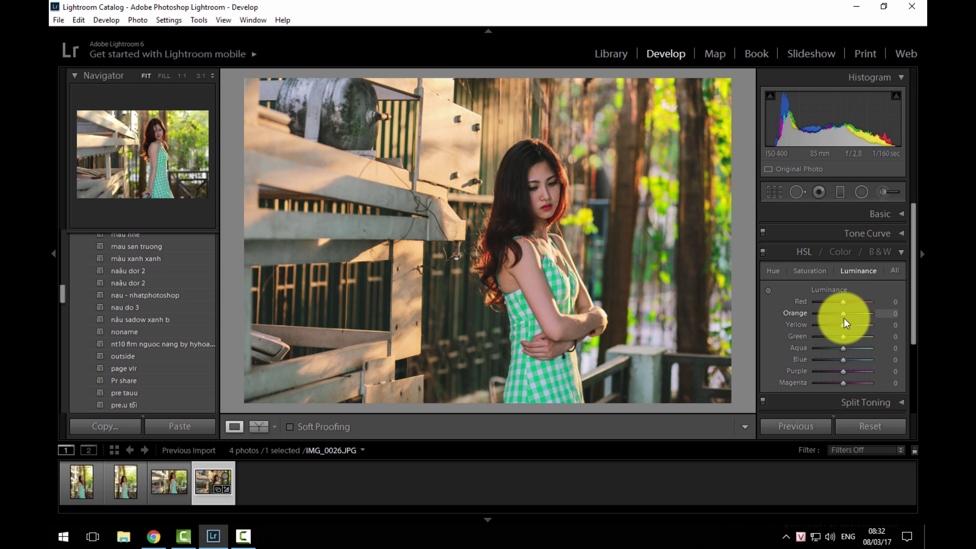
{"action": "mouse_move", "coordinate": [843, 325]}
{"action": "left_mouse_down"}
{"action": "mouse_move", "coordinate": [826, 325]}
{"action": "mouse_move", "coordinate": [847, 312]}
{"action": "left_mouse_up"}
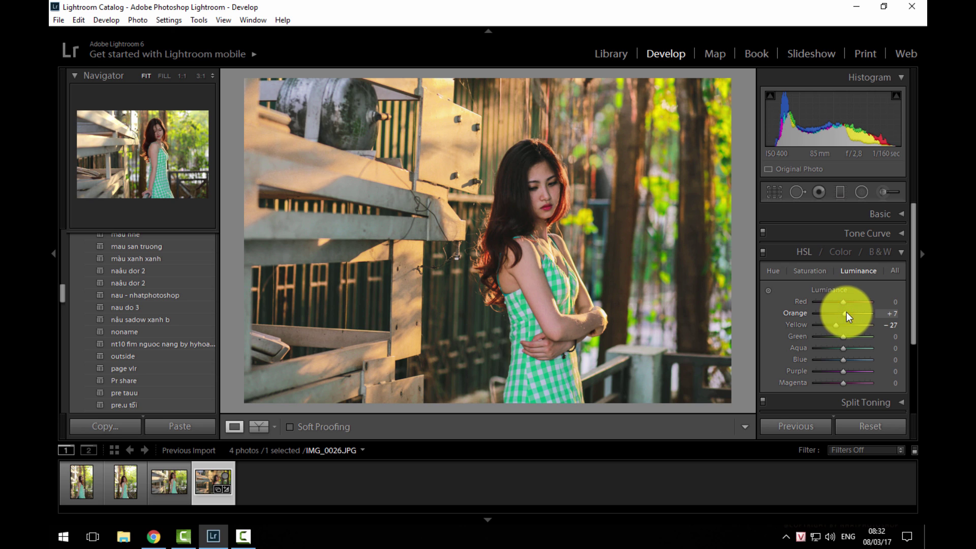
Step: Collapse HSL, briefly check Split Toning and Lens Corrections, and expand Camera Calibration
{"action": "left_click", "coordinate": [899, 252]}
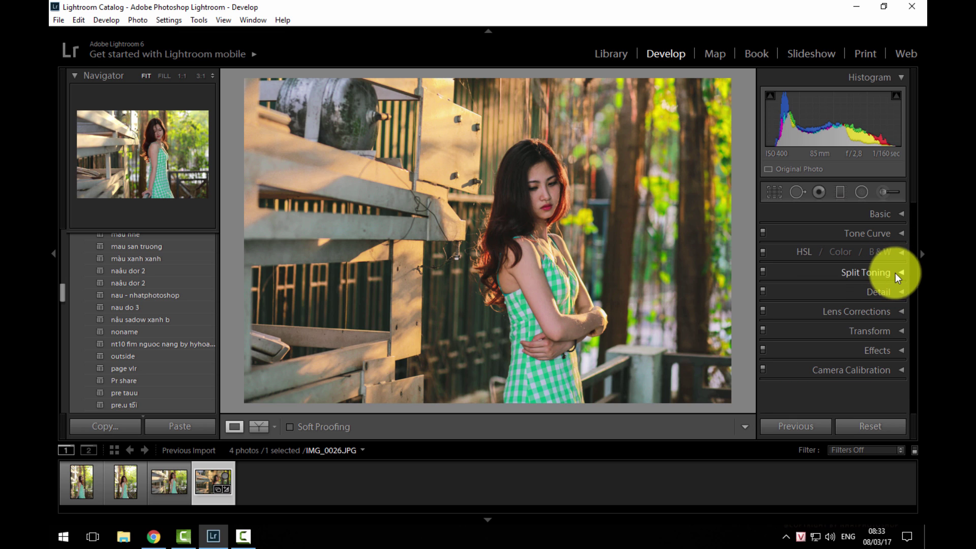
{"action": "left_click", "coordinate": [899, 273]}
{"action": "left_click", "coordinate": [899, 273]}
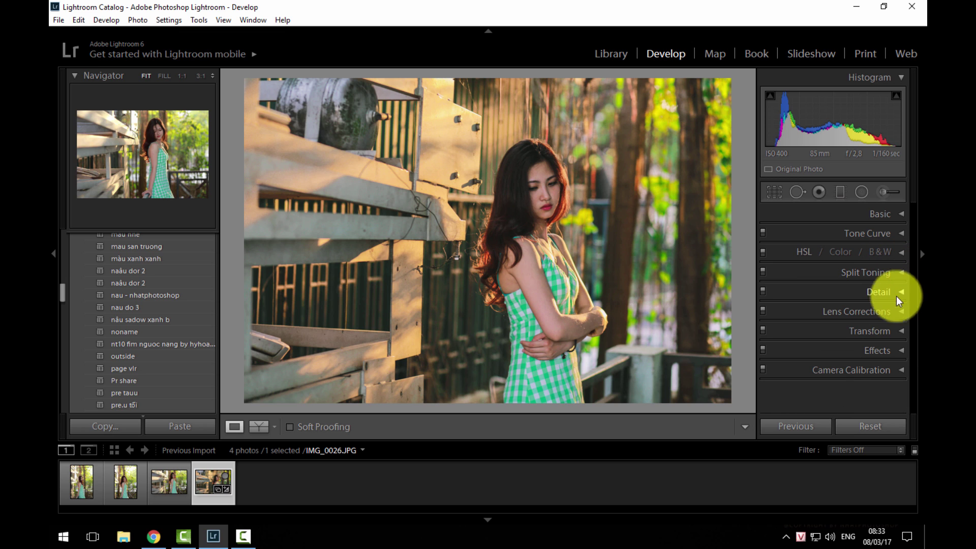
{"action": "left_click", "coordinate": [899, 312]}
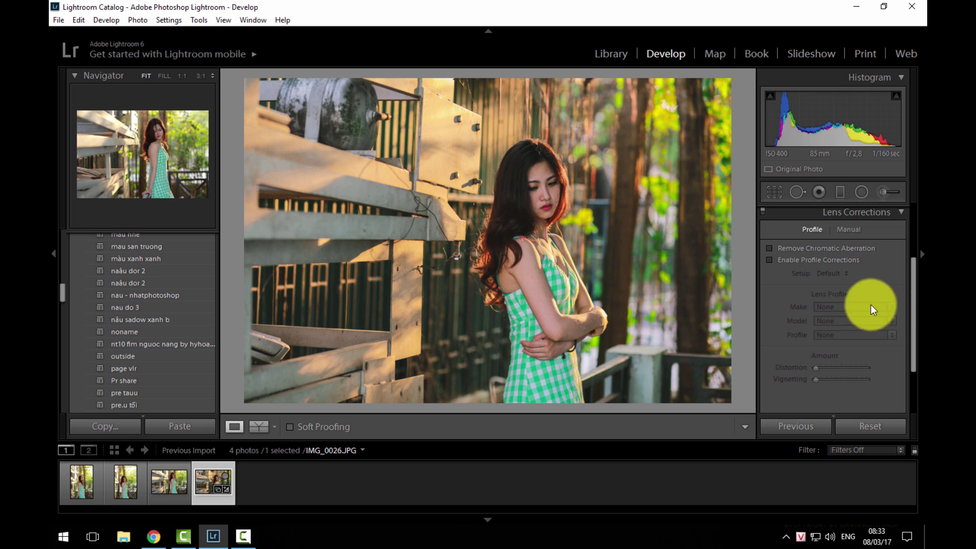
{"action": "left_click", "coordinate": [898, 213]}
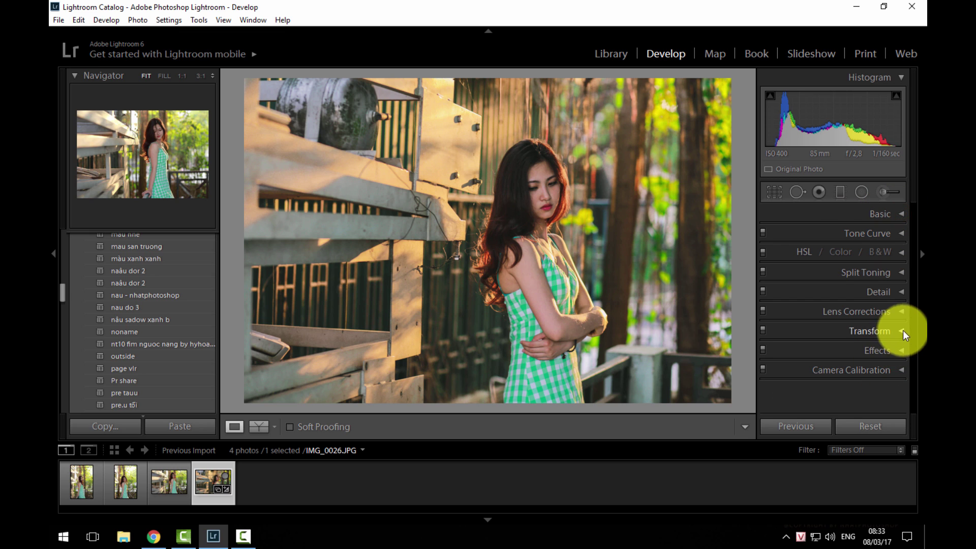
{"action": "left_click", "coordinate": [898, 370]}
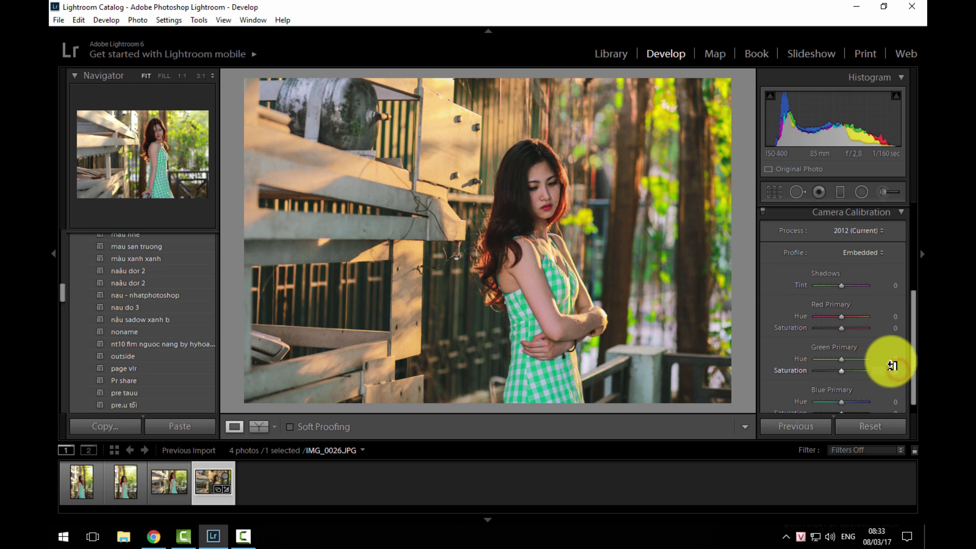
Step: Set calibration primaries: Red hue +17, Green hue +21 saturation −10, Blue hue −10 saturation −14
{"action": "left_click_drag", "start_coordinate": [842, 301], "coordinate": [835, 313]}
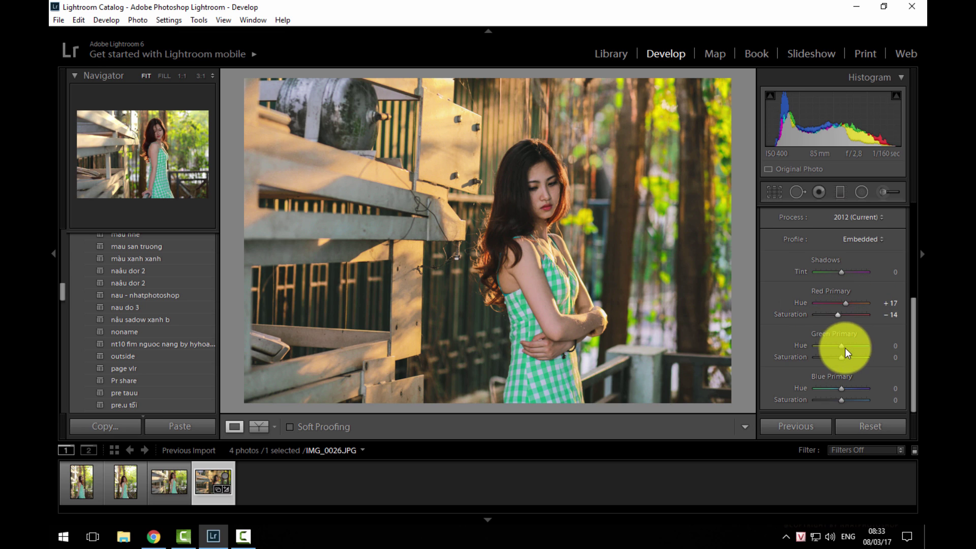
{"action": "left_click_drag", "start_coordinate": [843, 344], "coordinate": [847, 346]}
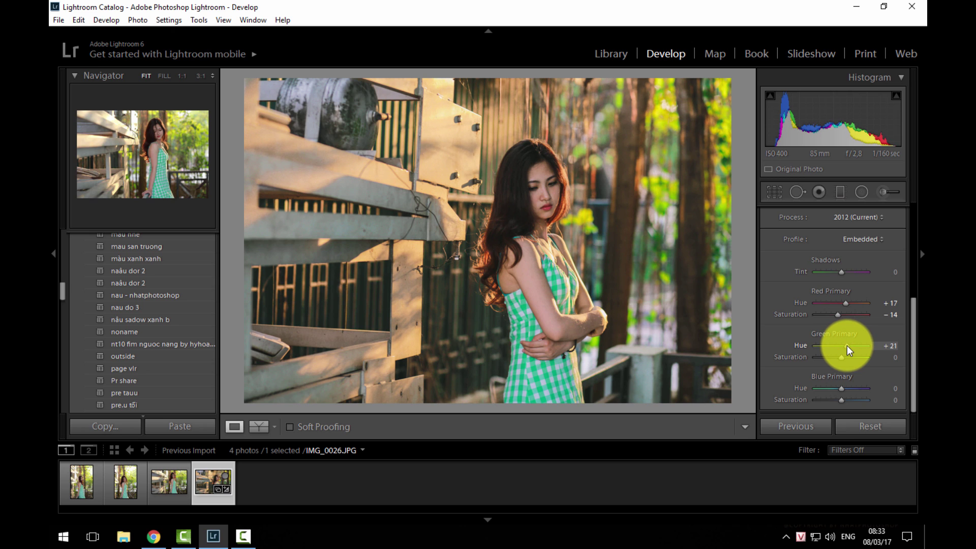
{"action": "left_click_drag", "start_coordinate": [839, 356], "coordinate": [835, 402]}
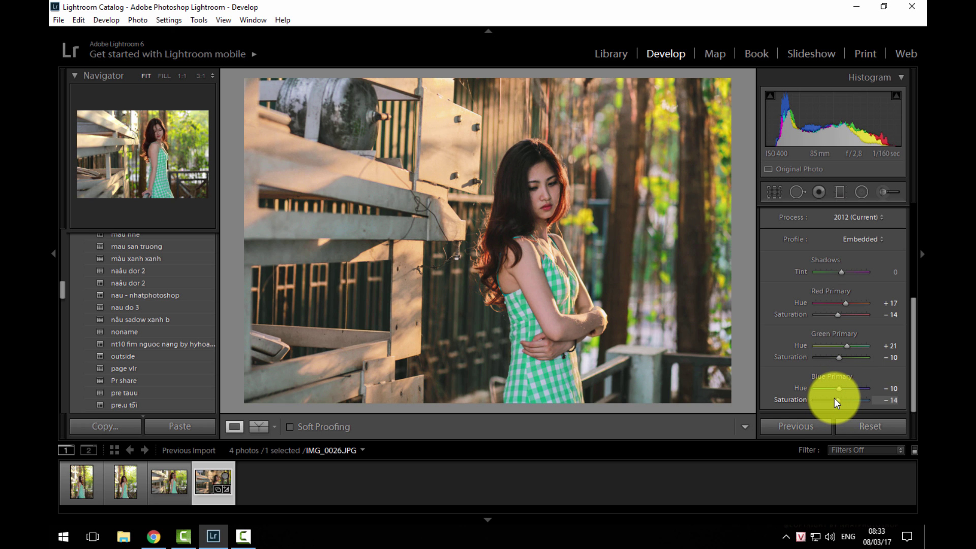
{"action": "scroll", "coordinate": [895, 255], "scroll_direction": "up", "scroll_amount": 1}
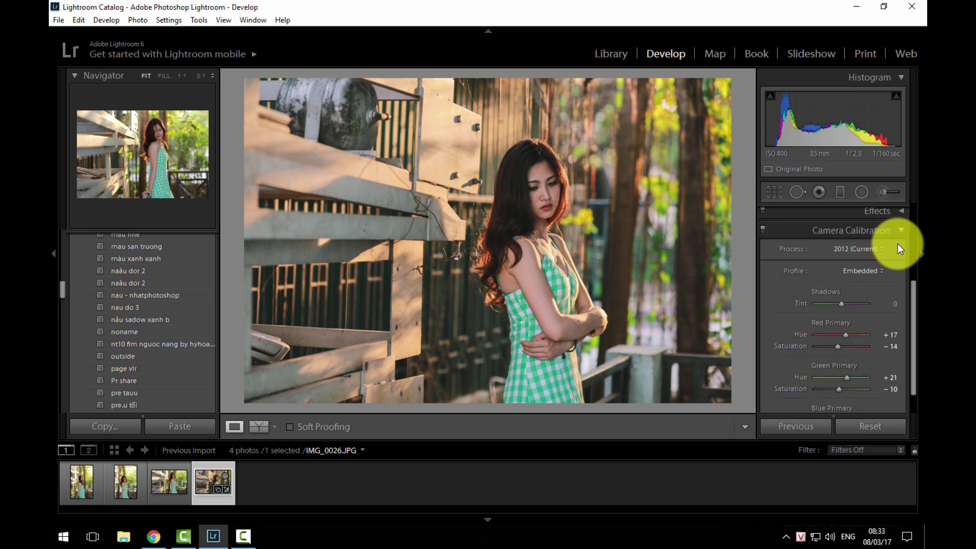
{"action": "scroll", "coordinate": [903, 229], "scroll_direction": "up", "scroll_amount": 5}
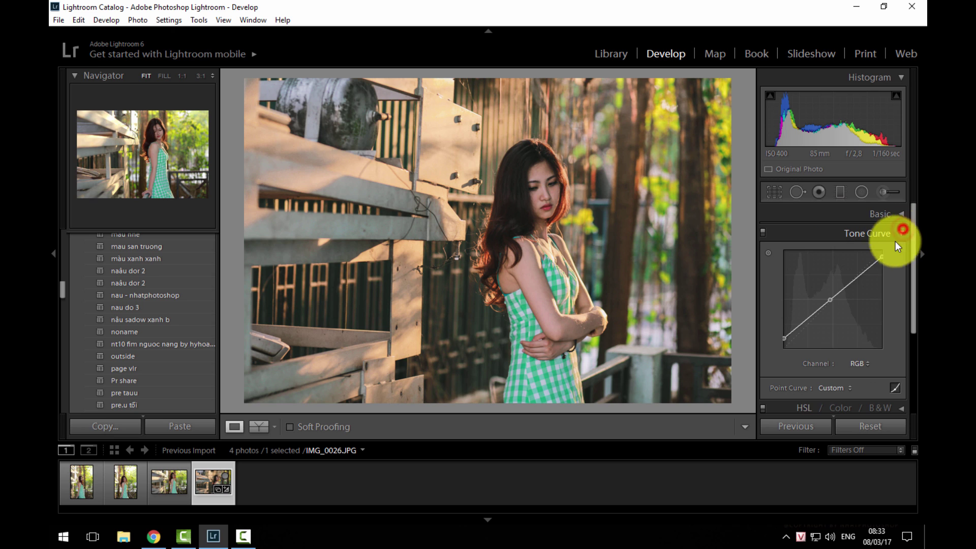
{"action": "left_click", "coordinate": [900, 233]}
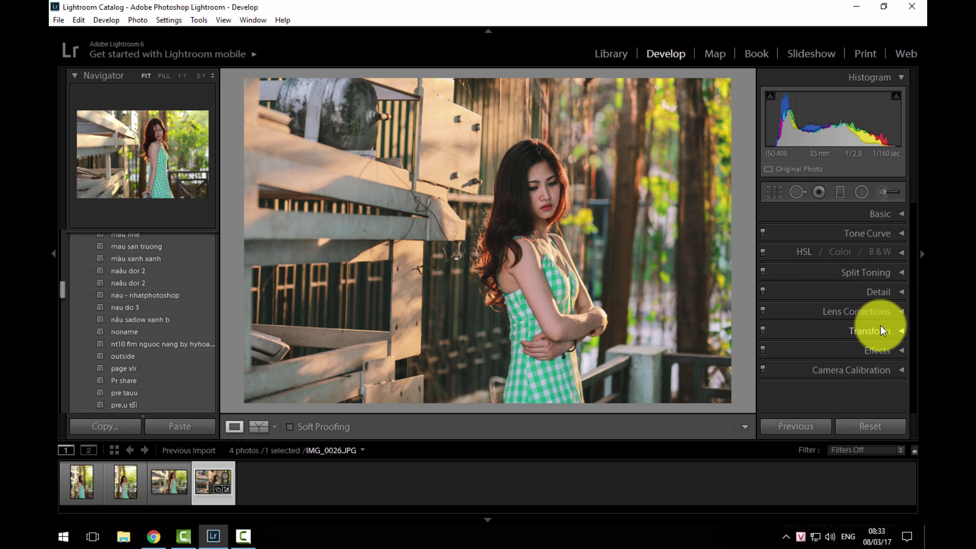
Step: Split-tone highlights to hue 51, saturation 30 and shadows to hue 253, saturation 15
{"action": "left_click", "coordinate": [898, 272]}
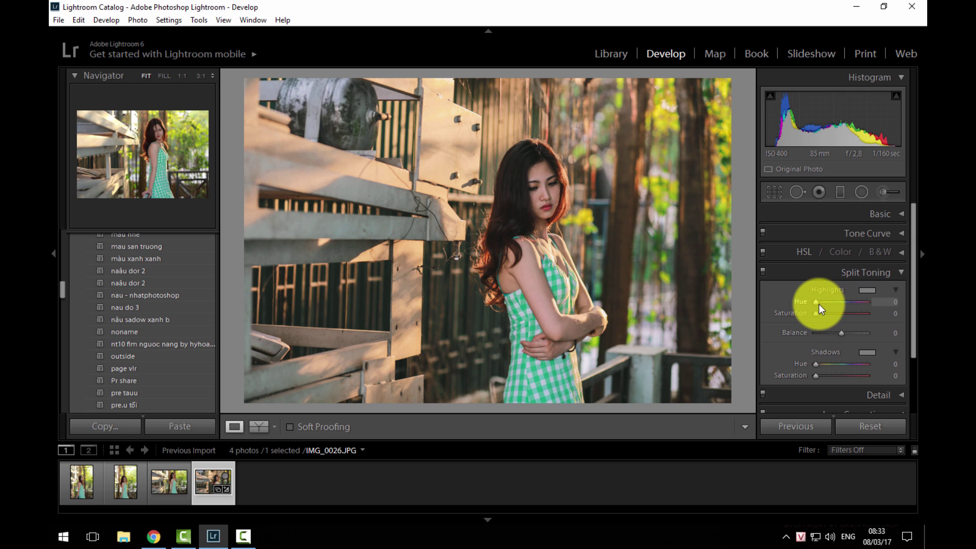
{"action": "left_click_drag", "start_coordinate": [825, 301], "coordinate": [831, 310]}
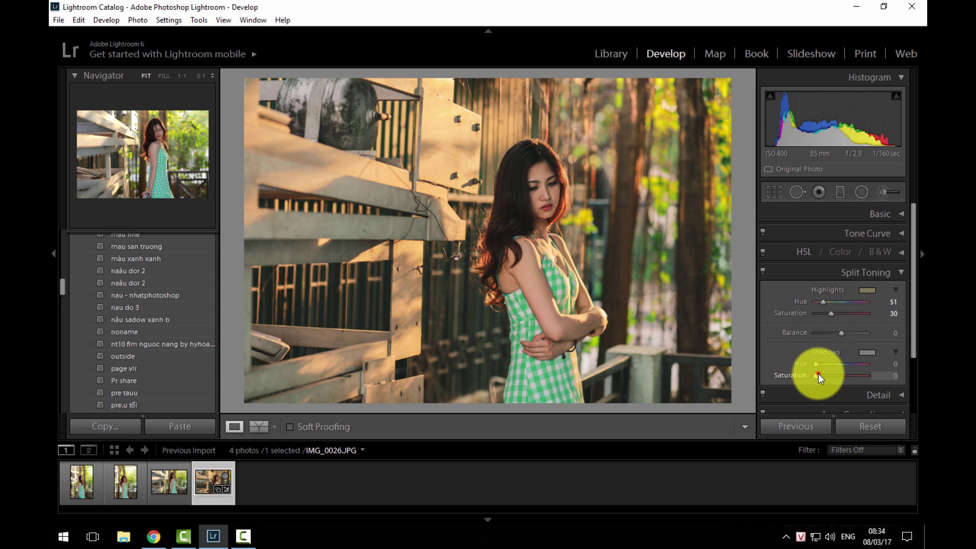
{"action": "mouse_move", "coordinate": [818, 374]}
{"action": "left_mouse_down"}
{"action": "mouse_move", "coordinate": [856, 365]}
{"action": "mouse_move", "coordinate": [825, 375]}
{"action": "left_mouse_up"}
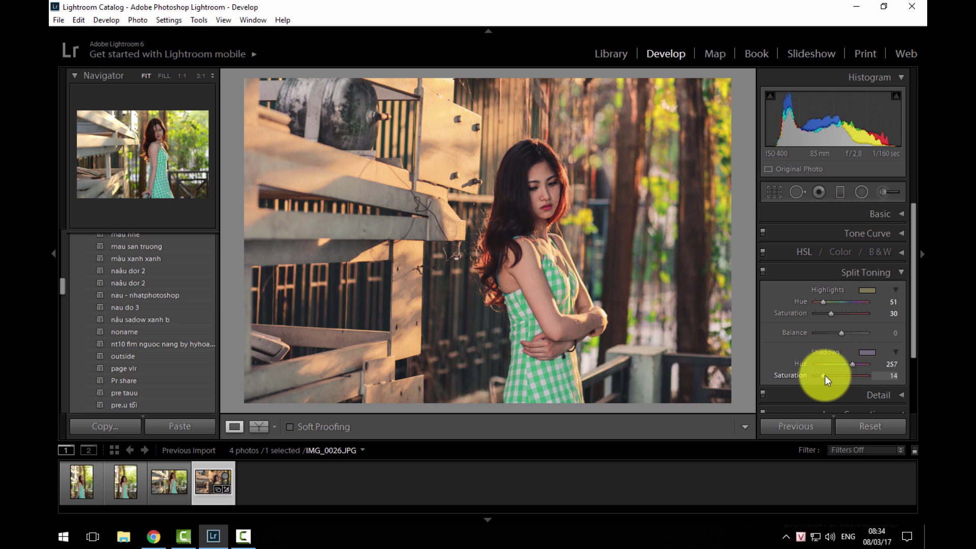
{"action": "left_click", "coordinate": [853, 364]}
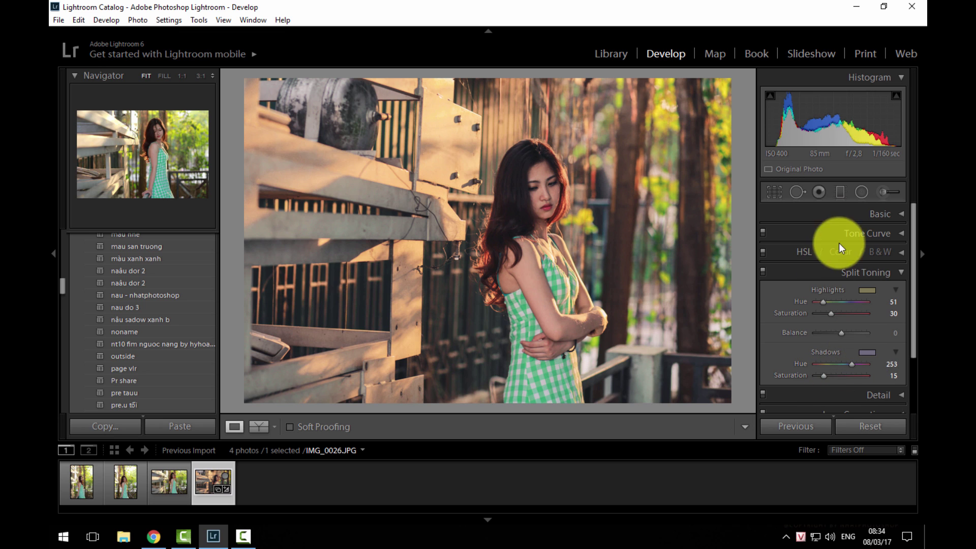
{"action": "left_click", "coordinate": [900, 271]}
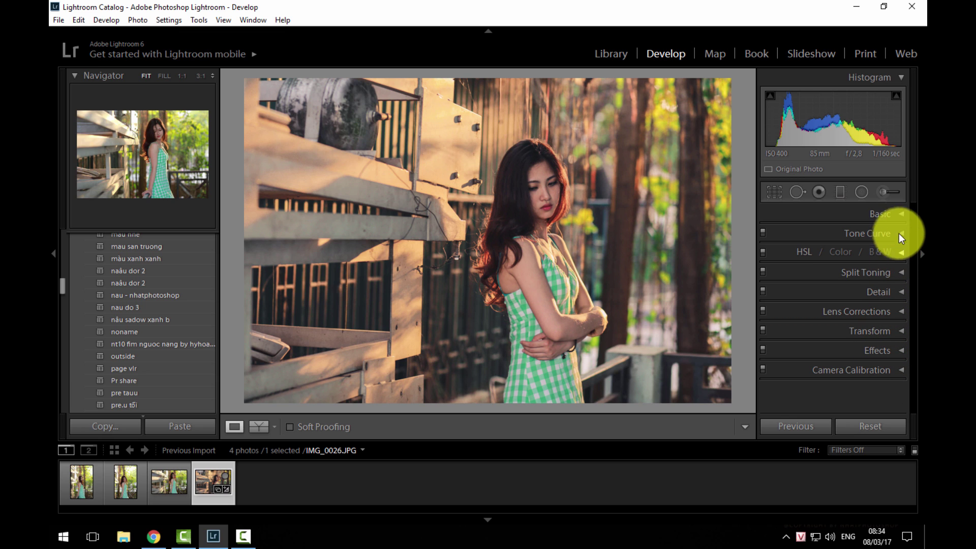
Step: Expand the Basic panel and set white balance Temp to +8
{"action": "left_click", "coordinate": [899, 211]}
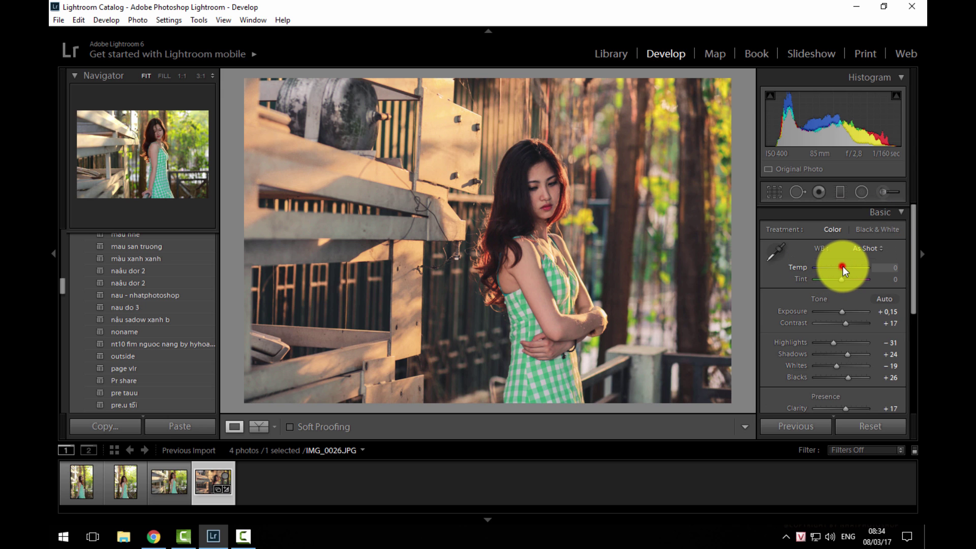
{"action": "left_click_drag", "start_coordinate": [843, 267], "coordinate": [845, 266]}
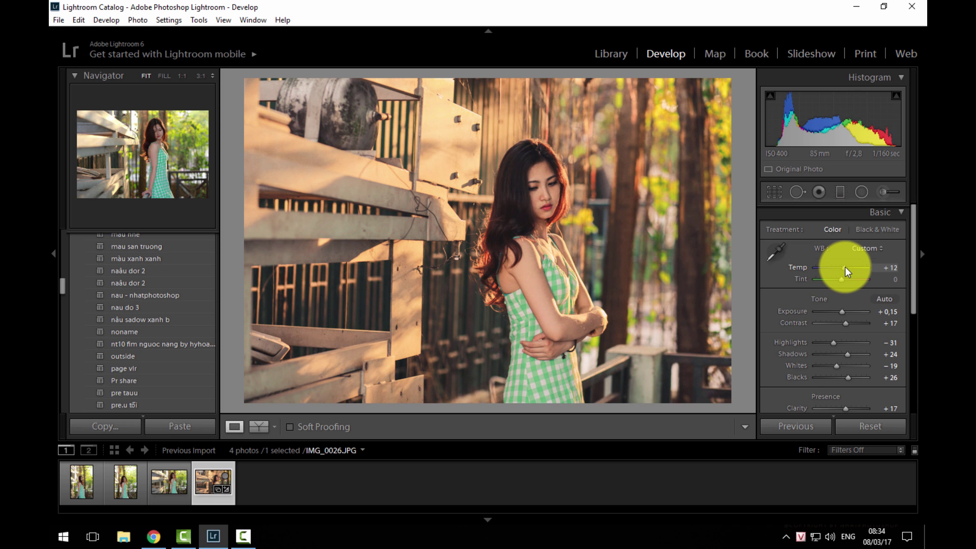
{"action": "left_click", "coordinate": [891, 266]}
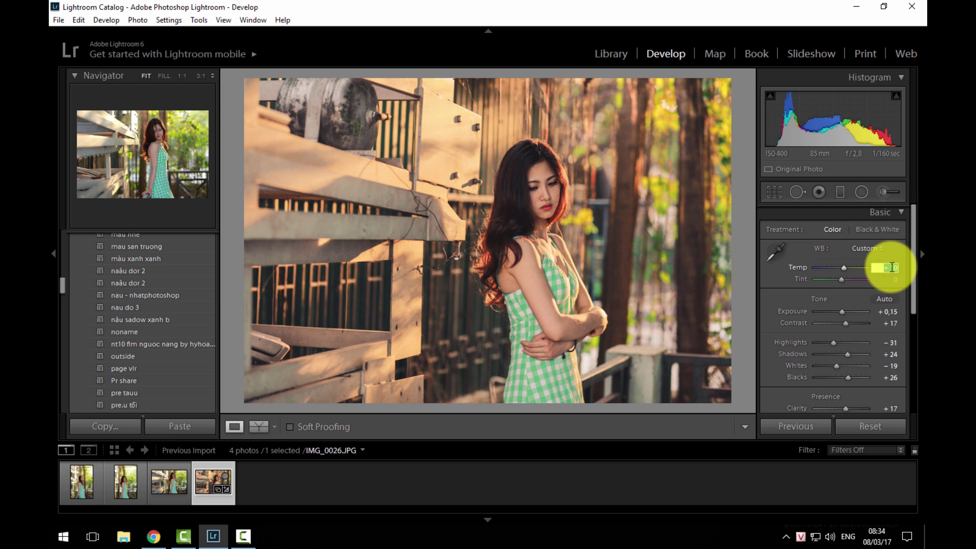
{"action": "key", "text": "Return"}
Step: Try setting Tint to −9 and dismiss the invalid entry warning
{"action": "left_click_drag", "start_coordinate": [842, 278], "coordinate": [839, 279]}
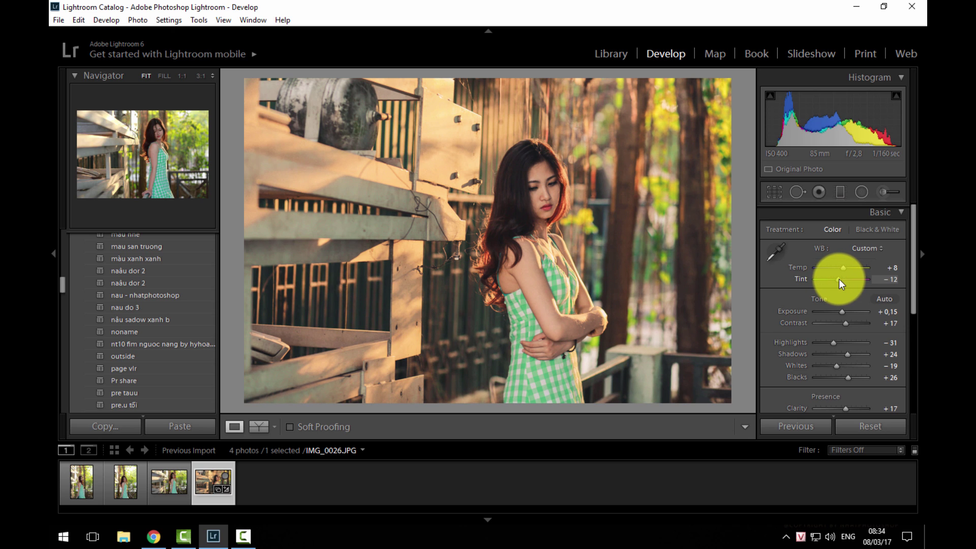
{"action": "left_click", "coordinate": [904, 279]}
{"action": "left_click", "coordinate": [888, 279]}
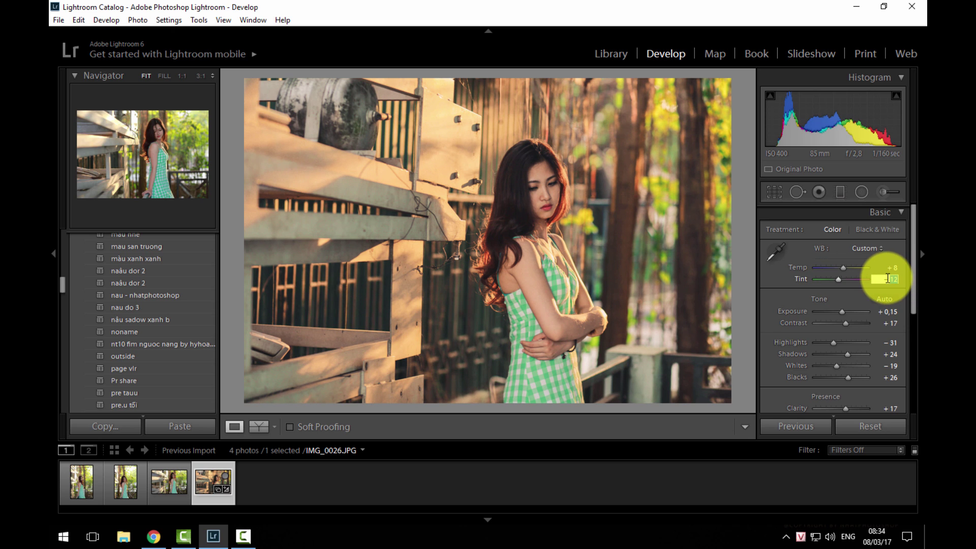
{"action": "type", "text": "-9"}
{"action": "key", "text": "Return"}
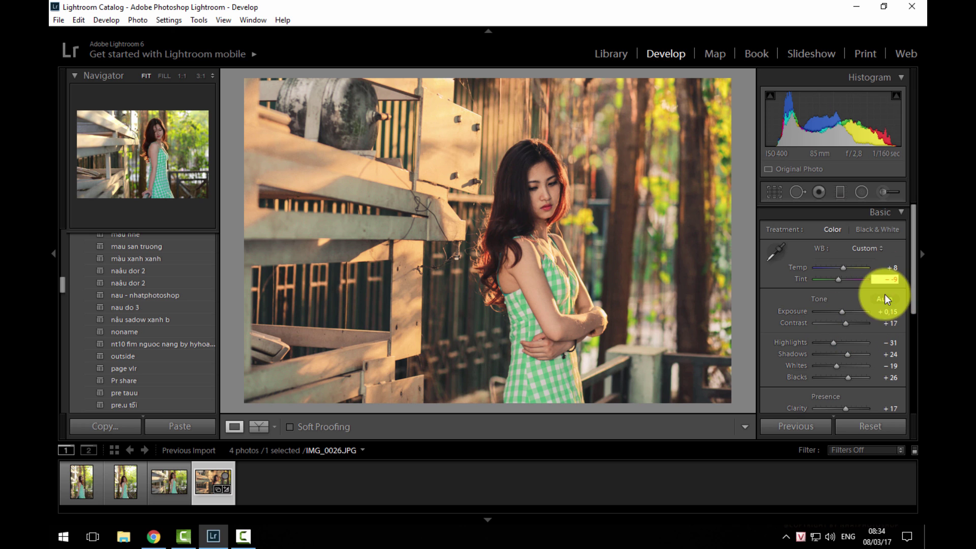
{"action": "left_click", "coordinate": [843, 310]}
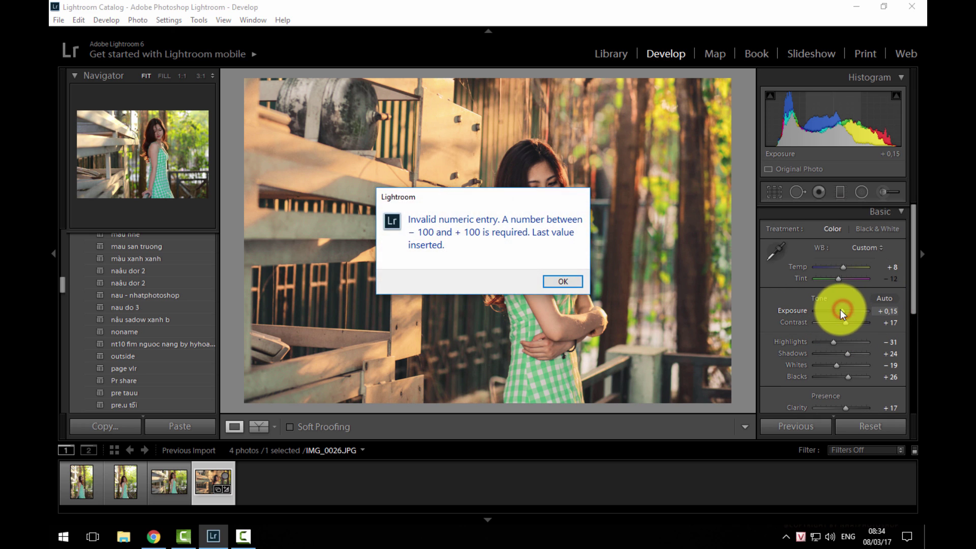
{"action": "left_click", "coordinate": [572, 281]}
Step: Settle Tint at −7 using its value field and slider
{"action": "left_click", "coordinate": [889, 278]}
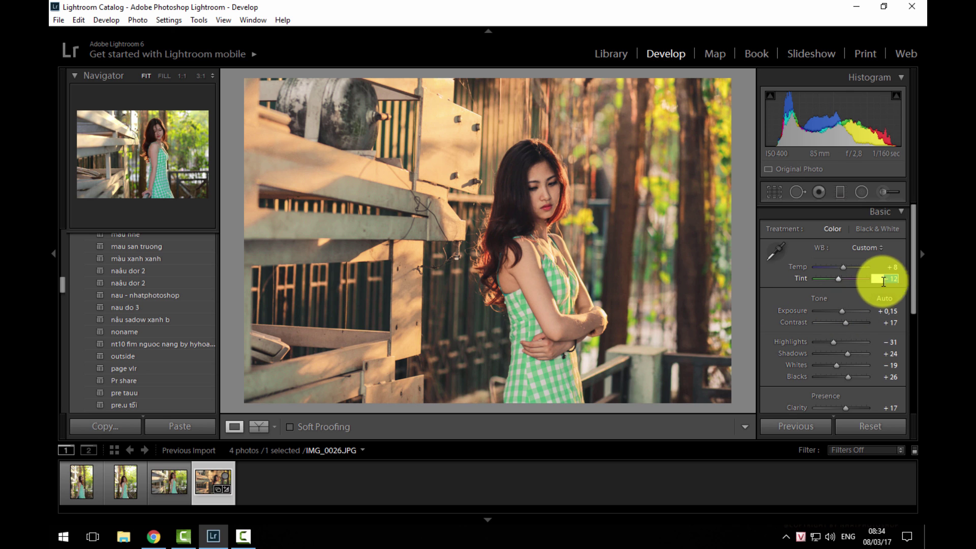
{"action": "type", "text": "-14"}
{"action": "left_click", "coordinate": [838, 279]}
{"action": "left_click_drag", "start_coordinate": [839, 279], "coordinate": [841, 278]}
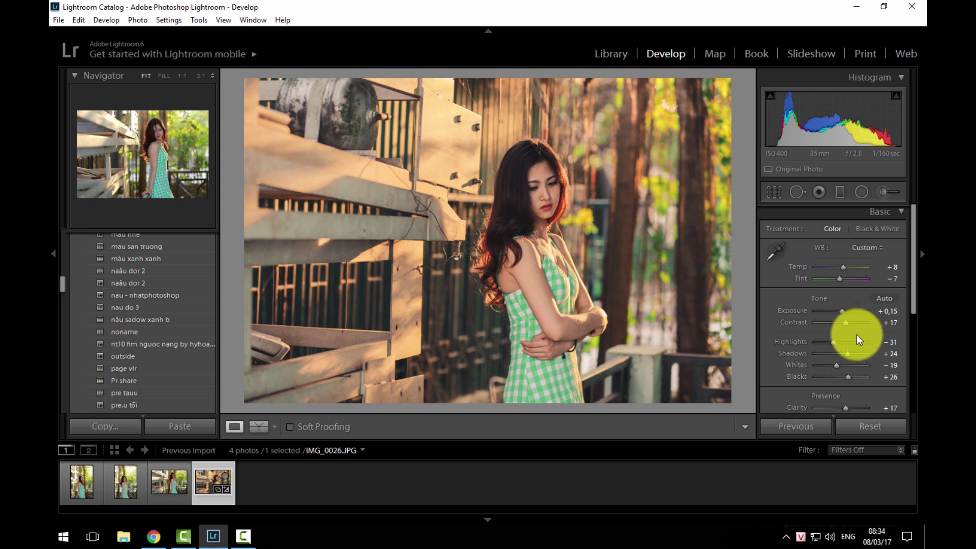
{"action": "scroll", "coordinate": [911, 311], "scroll_direction": "down", "scroll_amount": 3}
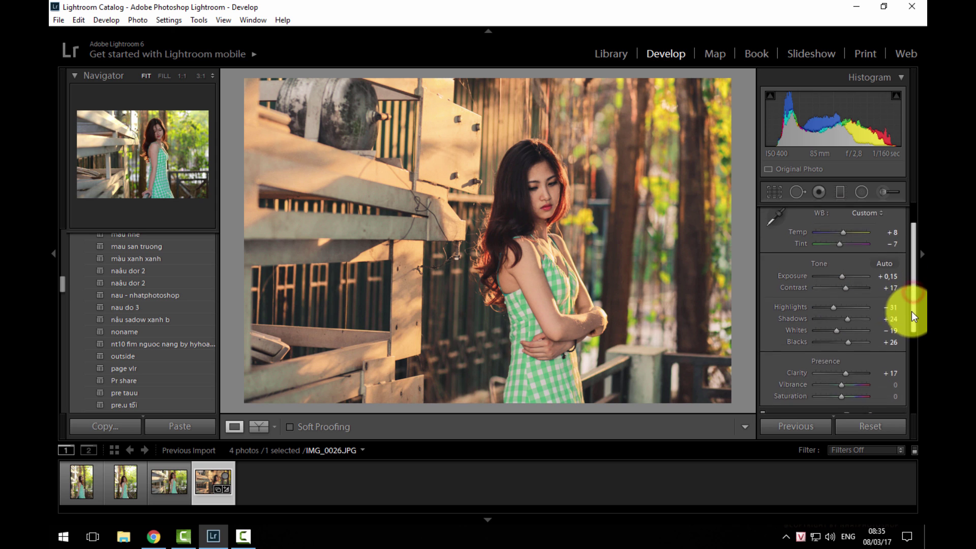
{"action": "mouse_move", "coordinate": [911, 316]}
{"action": "left_mouse_down"}
{"action": "mouse_move", "coordinate": [908, 327]}
{"action": "mouse_move", "coordinate": [893, 250]}
{"action": "left_mouse_up"}
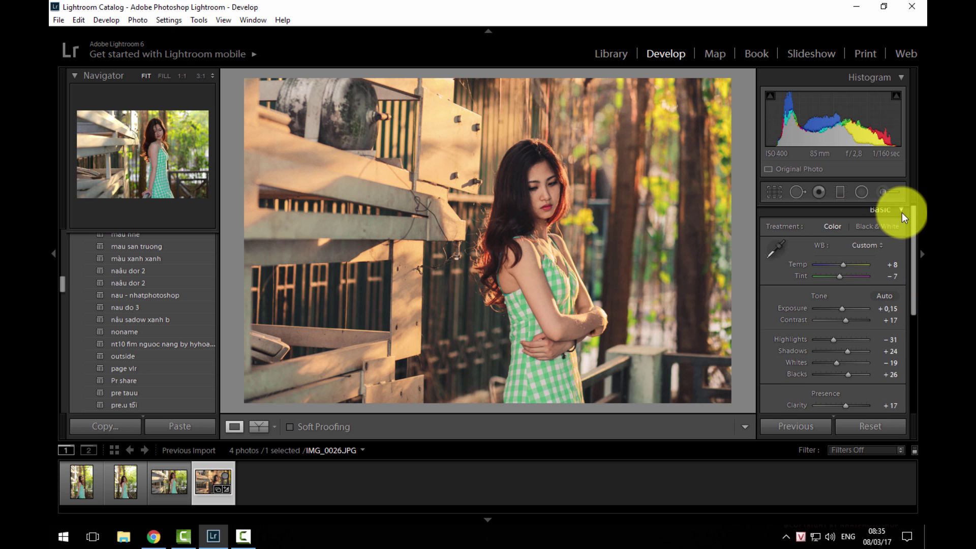
Step: Set the Tone Curve region sliders to Highlights −24, Lights +11, Darks −20, Shadows 0
{"action": "left_click", "coordinate": [902, 213]}
{"action": "left_click", "coordinate": [902, 233]}
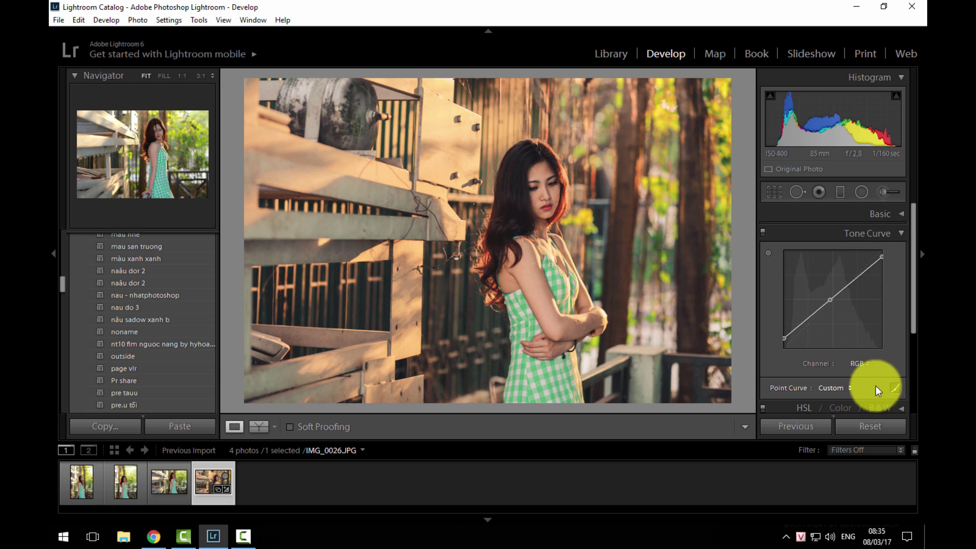
{"action": "left_click", "coordinate": [898, 387]}
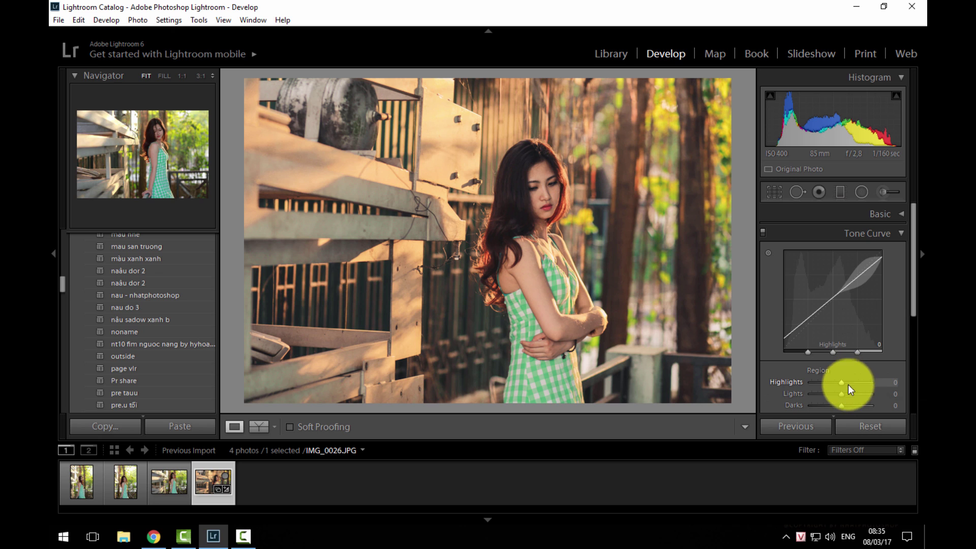
{"action": "left_click_drag", "start_coordinate": [913, 288], "coordinate": [913, 319]}
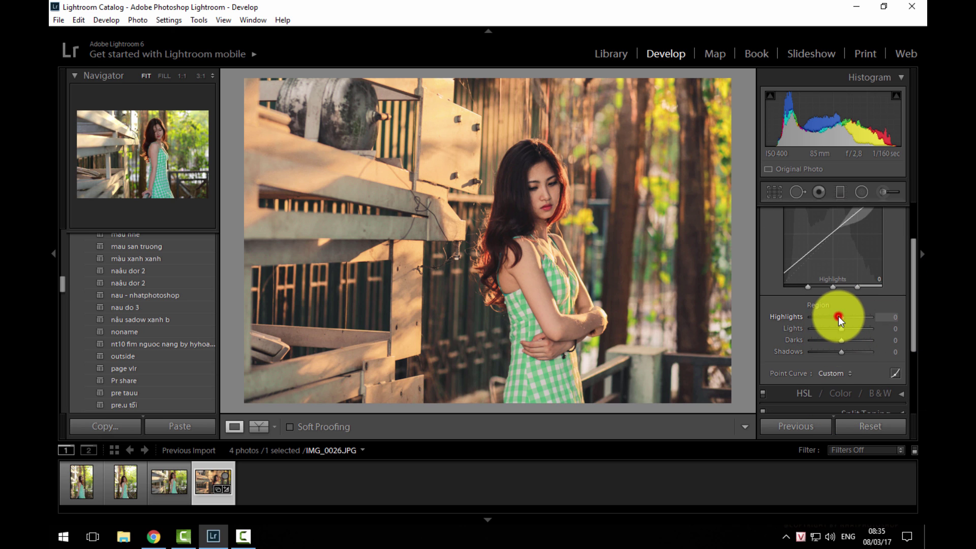
{"action": "left_click_drag", "start_coordinate": [838, 317], "coordinate": [832, 317]}
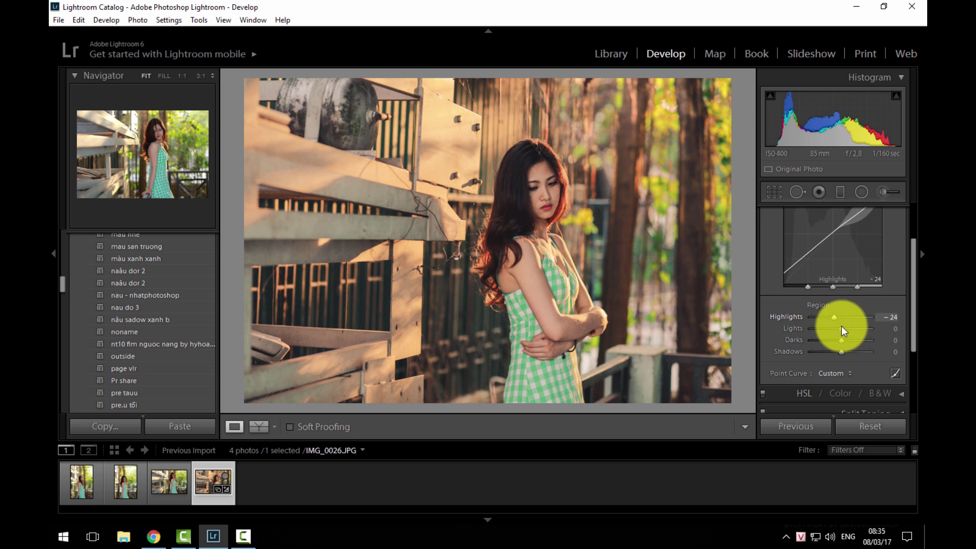
{"action": "mouse_move", "coordinate": [842, 341]}
{"action": "left_mouse_down"}
{"action": "mouse_move", "coordinate": [827, 340]}
{"action": "mouse_move", "coordinate": [835, 340]}
{"action": "left_mouse_up"}
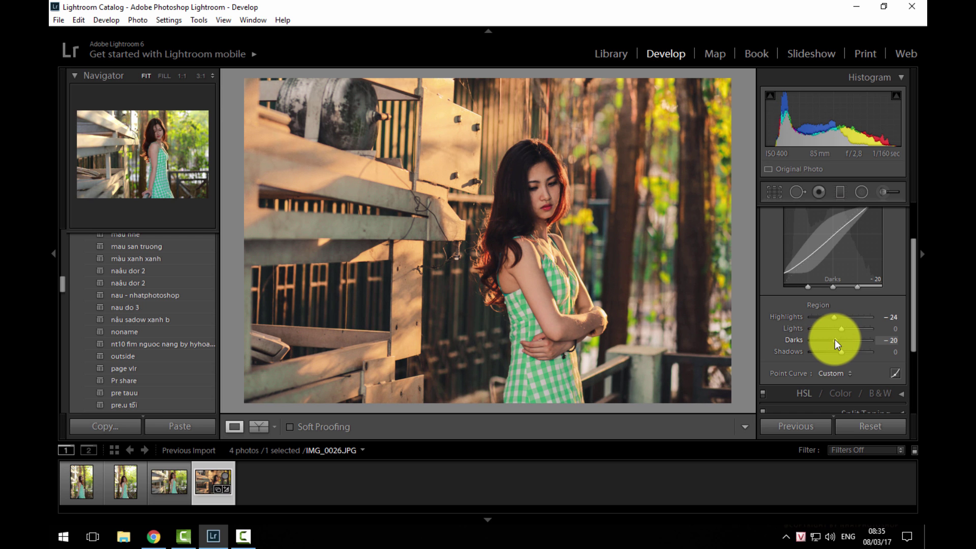
{"action": "left_click_drag", "start_coordinate": [841, 328], "coordinate": [851, 334]}
{"action": "left_click_drag", "start_coordinate": [847, 329], "coordinate": [847, 328]}
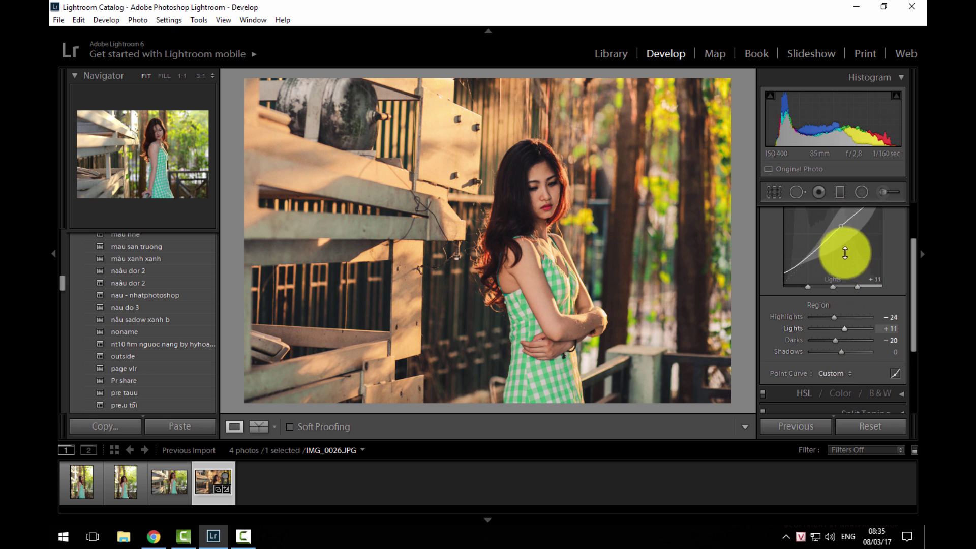
{"action": "left_click", "coordinate": [912, 307]}
{"action": "left_click_drag", "start_coordinate": [911, 307], "coordinate": [911, 277]}
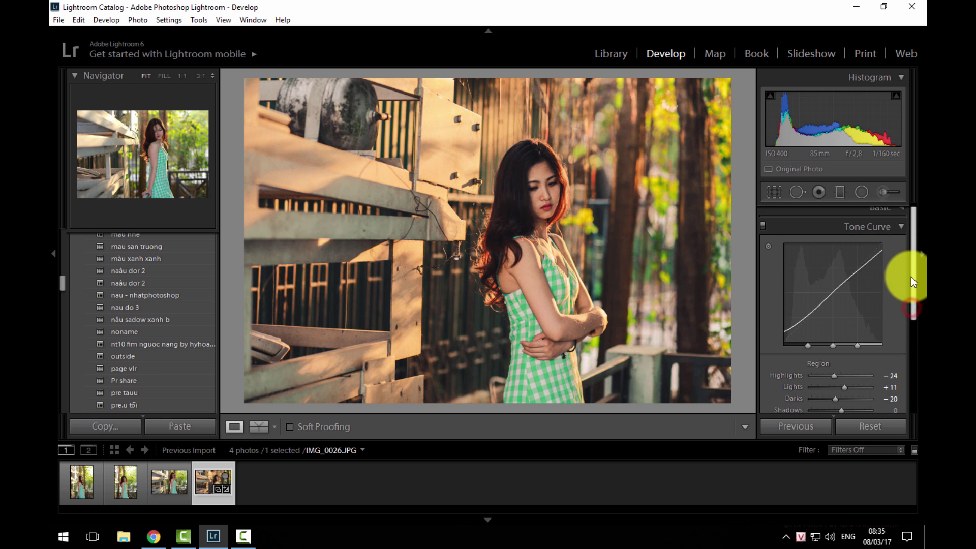
Step: Set the Basic panel's Exposure to +0.12
{"action": "left_click", "coordinate": [902, 227]}
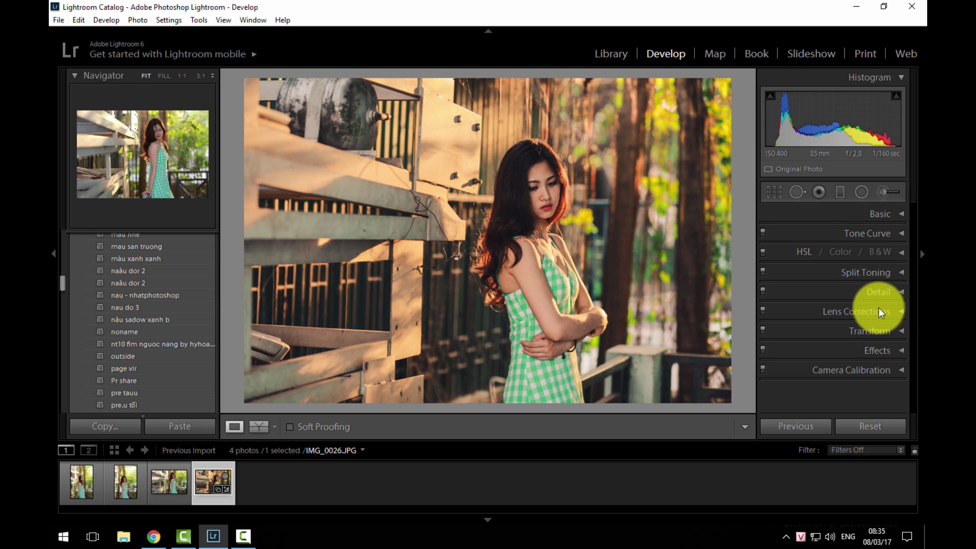
{"action": "left_click", "coordinate": [898, 214]}
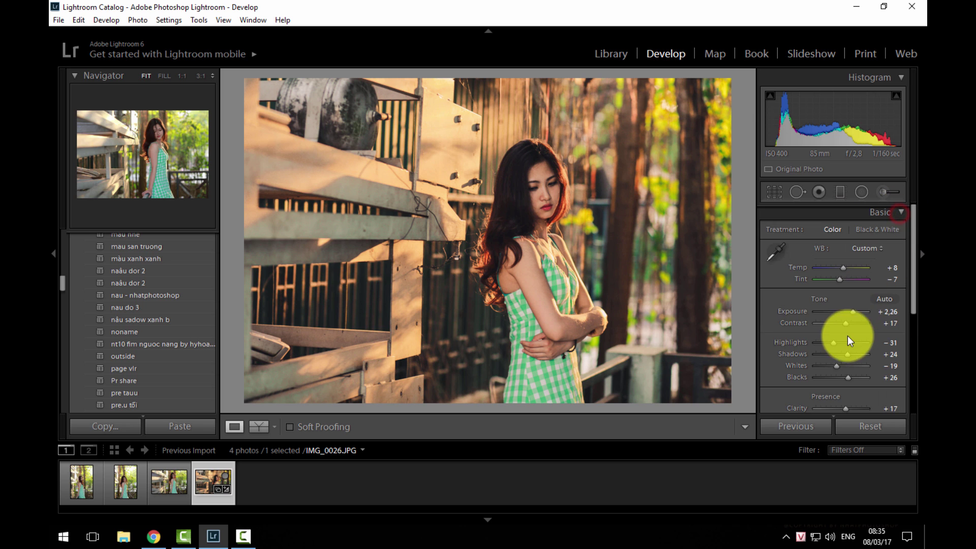
{"action": "scroll", "coordinate": [888, 264], "scroll_direction": "up", "scroll_amount": 2}
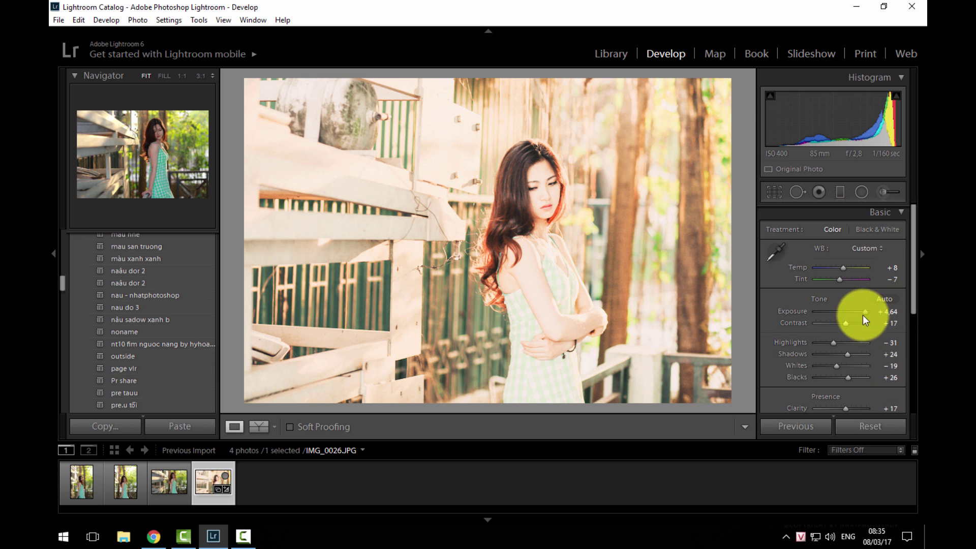
{"action": "left_click", "coordinate": [866, 312]}
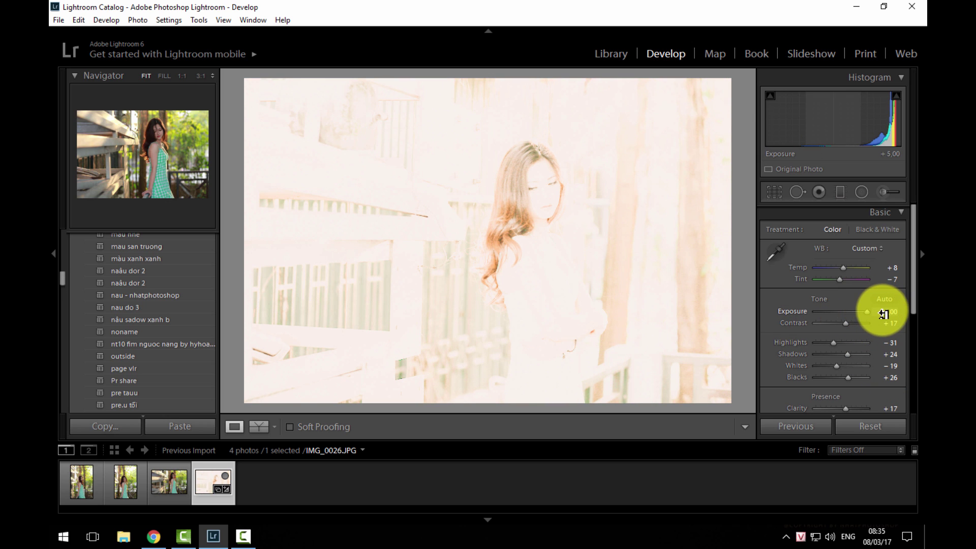
{"action": "left_click", "coordinate": [888, 311]}
{"action": "type", "text": "0"}
{"action": "key", "text": "Return"}
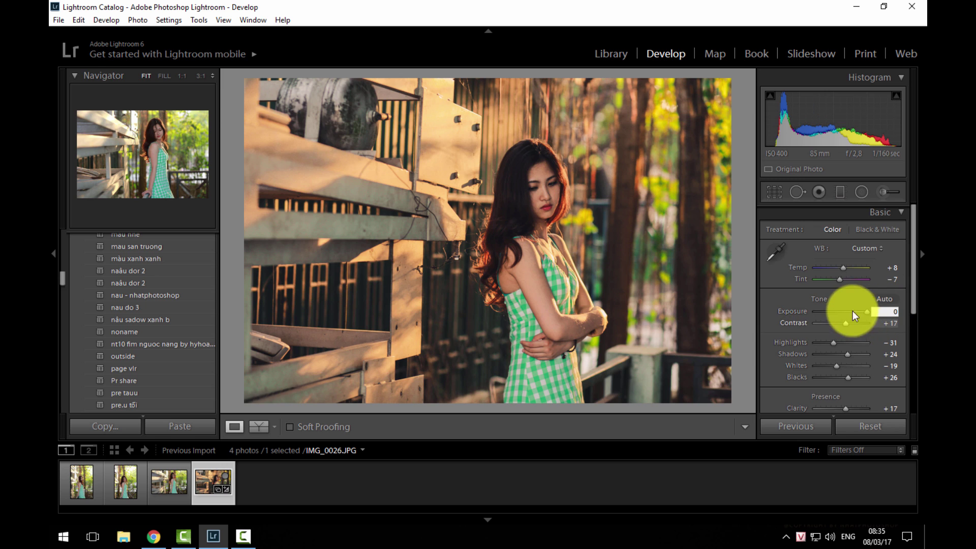
{"action": "left_click_drag", "start_coordinate": [853, 311], "coordinate": [843, 312]}
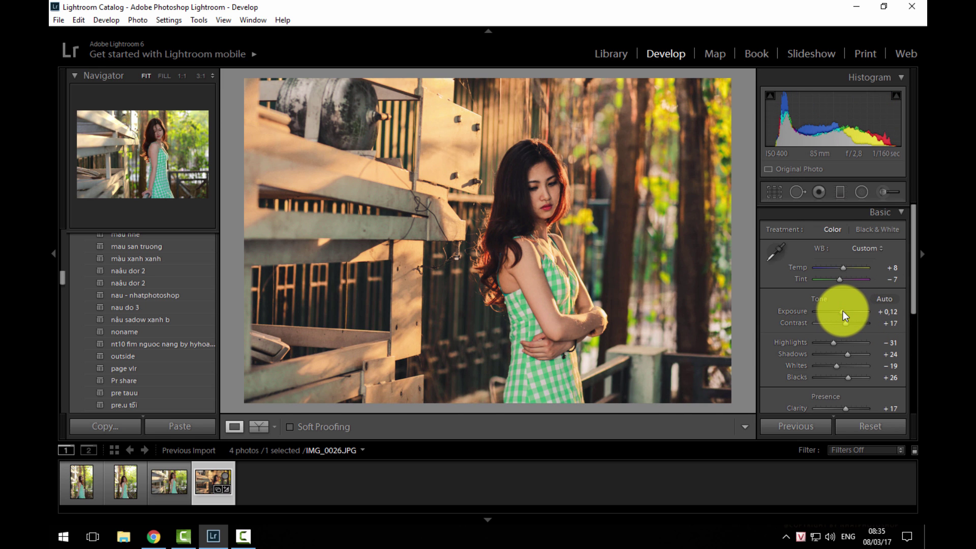
{"action": "left_click_drag", "start_coordinate": [843, 310], "coordinate": [844, 310]}
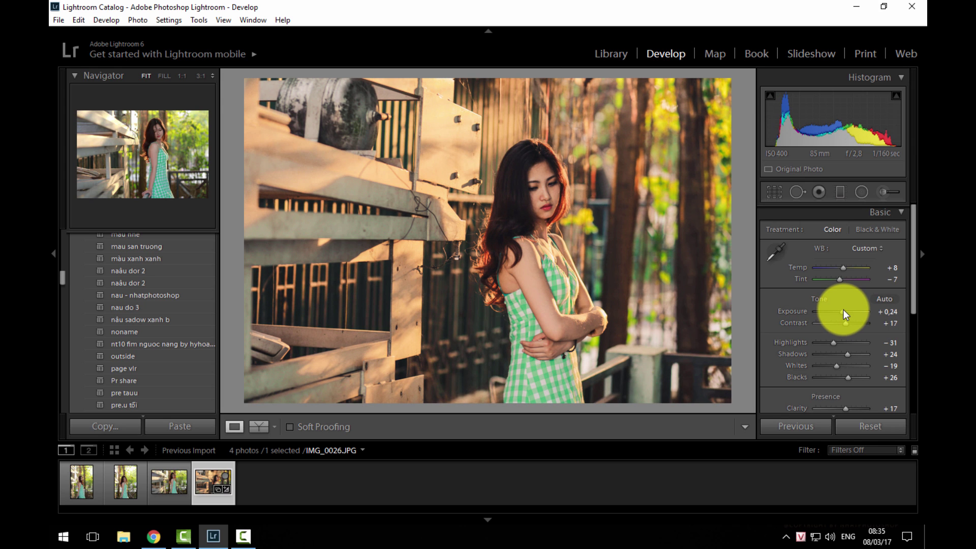
{"action": "left_click_drag", "start_coordinate": [844, 309], "coordinate": [843, 309]}
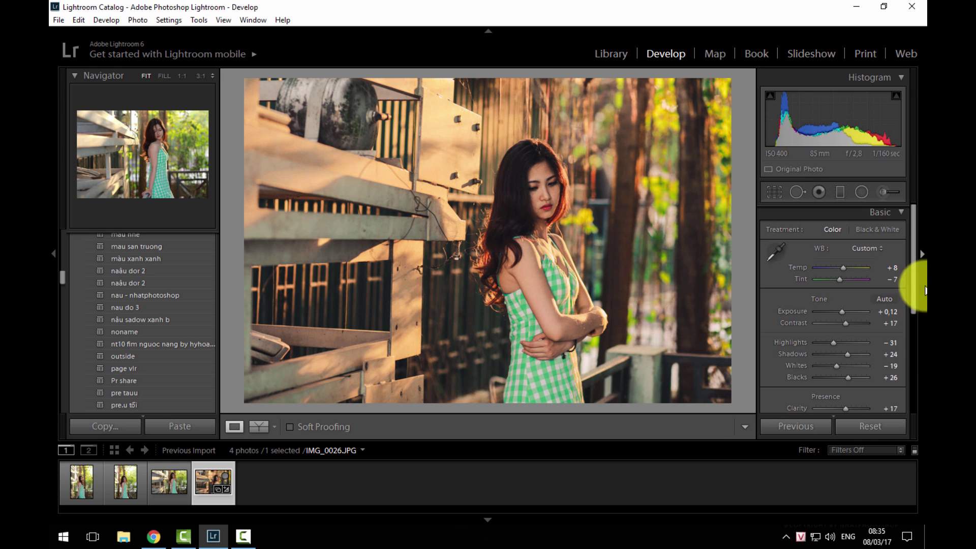
Step: Set Vibrance to +43 and Saturation to −24, then collapse the Basic panel
{"action": "left_click_drag", "start_coordinate": [914, 283], "coordinate": [911, 329]}
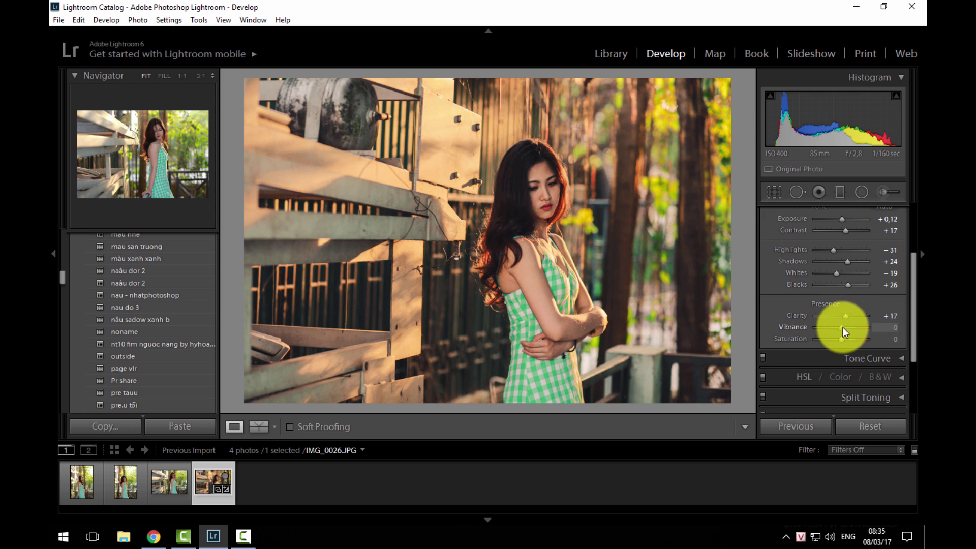
{"action": "left_click_drag", "start_coordinate": [840, 337], "coordinate": [853, 326]}
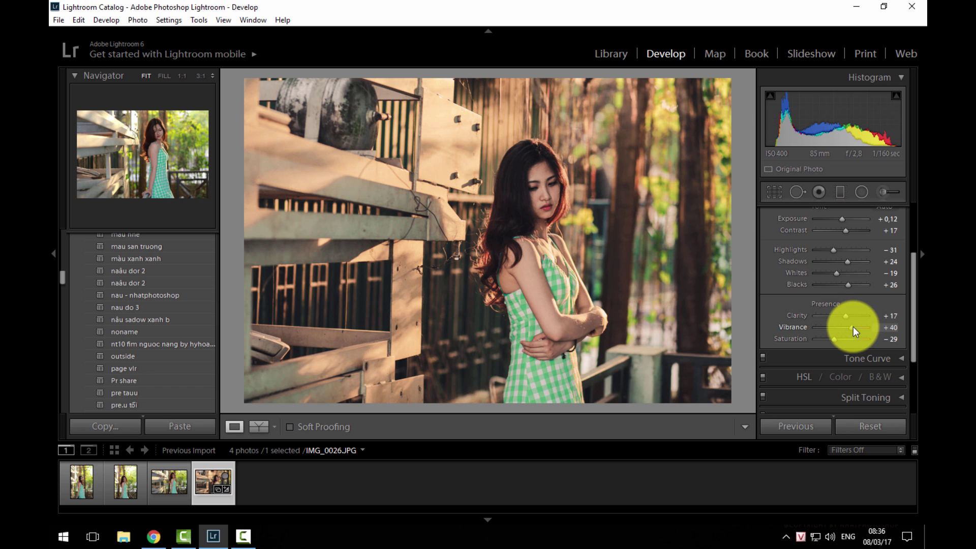
{"action": "left_click_drag", "start_coordinate": [836, 338], "coordinate": [837, 339]}
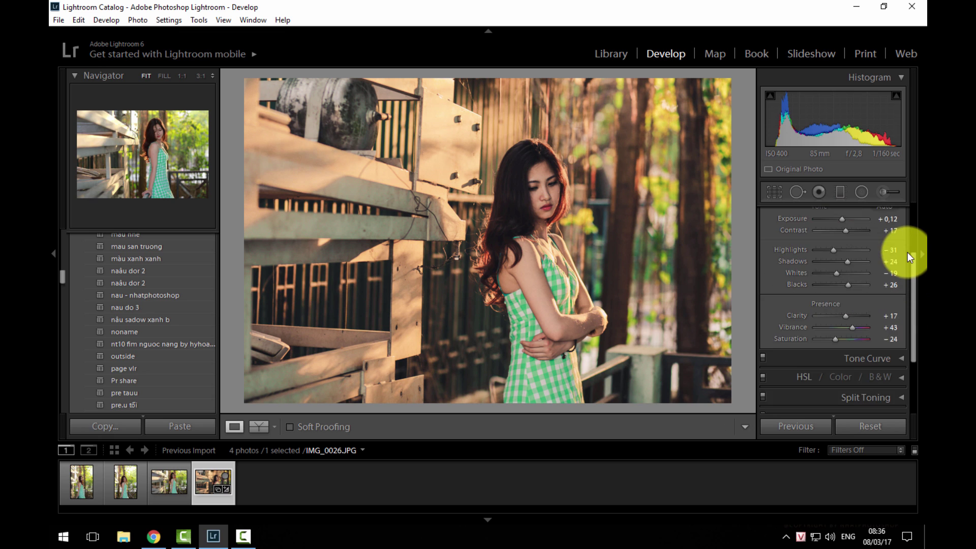
{"action": "scroll", "coordinate": [915, 270], "scroll_direction": "up", "scroll_amount": 2}
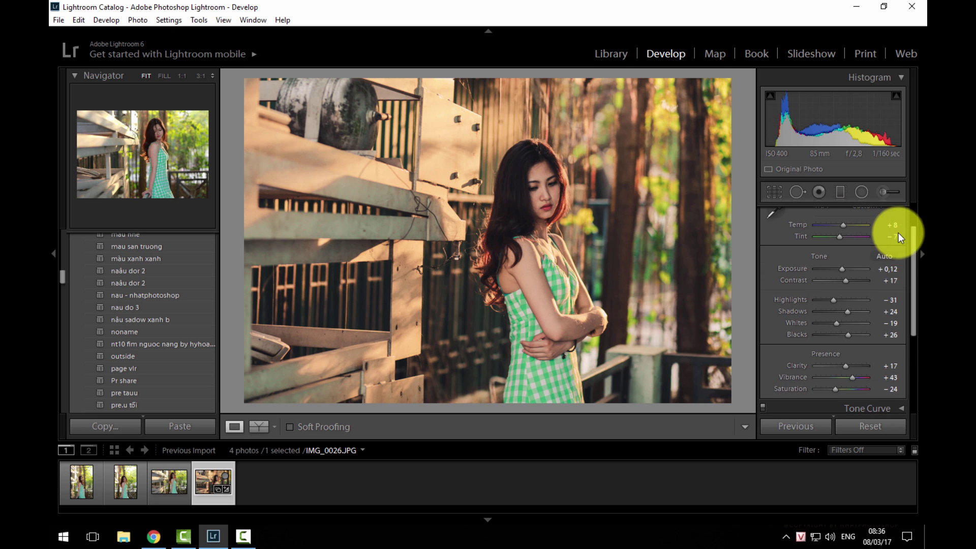
{"action": "scroll", "coordinate": [907, 228], "scroll_direction": "up", "scroll_amount": 1}
{"action": "left_click", "coordinate": [899, 218]}
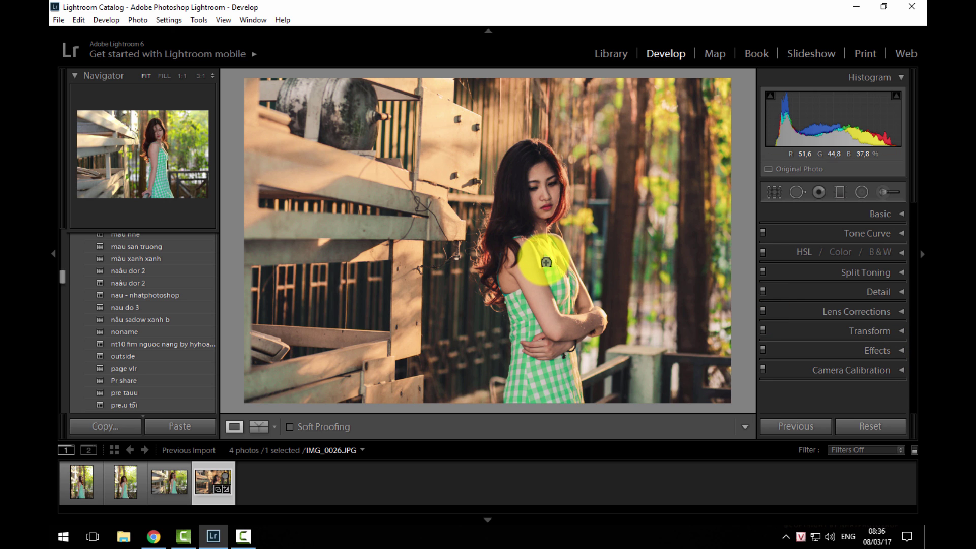
Step: Add a post-crop vignette (Amount −29, Feather 73, Highlights 31) and Grain amount 25
{"action": "left_click", "coordinate": [905, 352]}
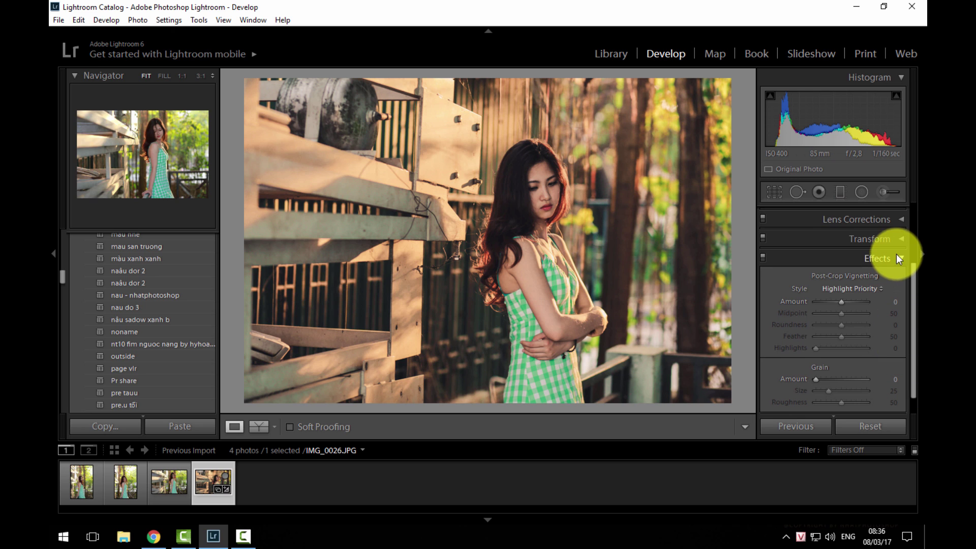
{"action": "left_click", "coordinate": [841, 302]}
{"action": "mouse_move", "coordinate": [840, 302]}
{"action": "left_mouse_down"}
{"action": "mouse_move", "coordinate": [854, 337]}
{"action": "mouse_move", "coordinate": [835, 348]}
{"action": "left_mouse_up"}
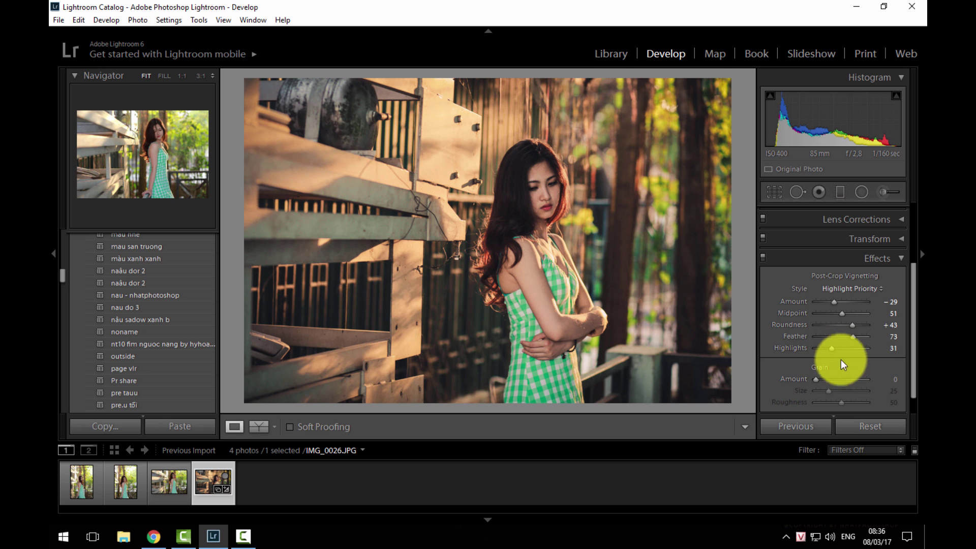
{"action": "left_click_drag", "start_coordinate": [822, 377], "coordinate": [829, 376]}
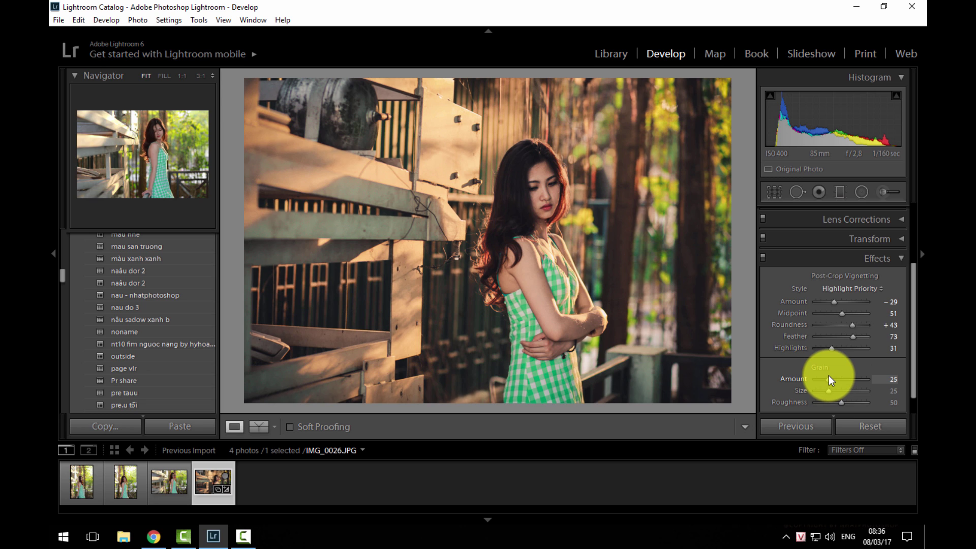
{"action": "scroll", "coordinate": [909, 366], "scroll_direction": "down", "scroll_amount": 1}
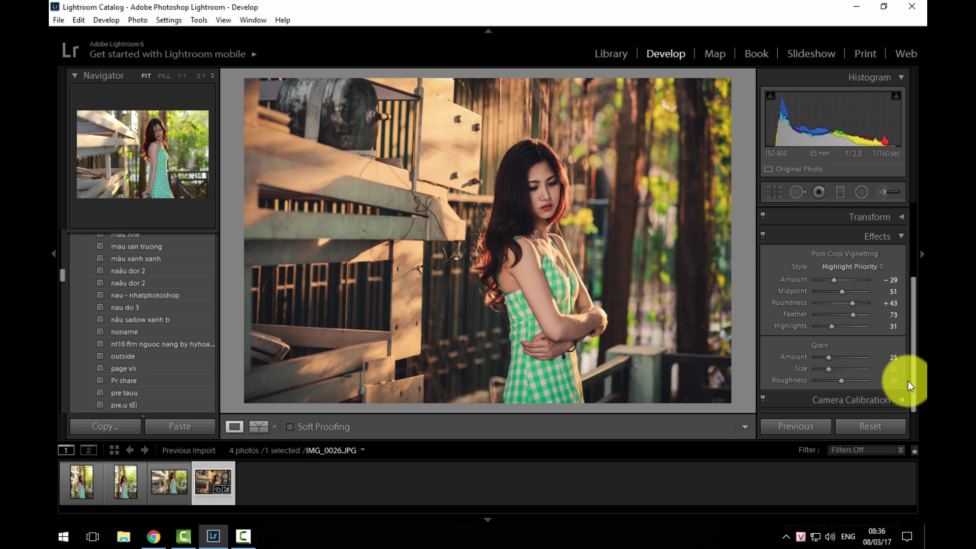
{"action": "left_click", "coordinate": [898, 237]}
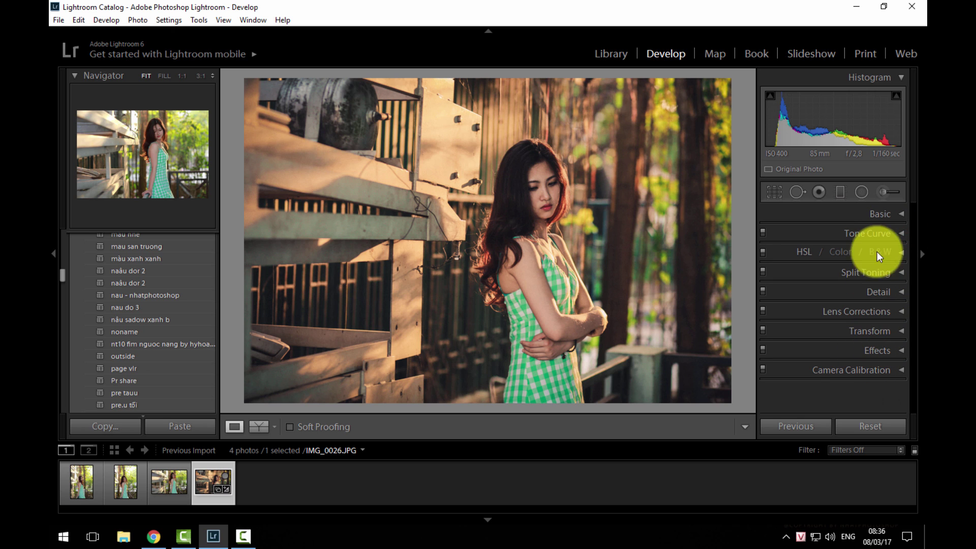
Step: Lower the portrait's Saturation further to −33
{"action": "left_click", "coordinate": [895, 217]}
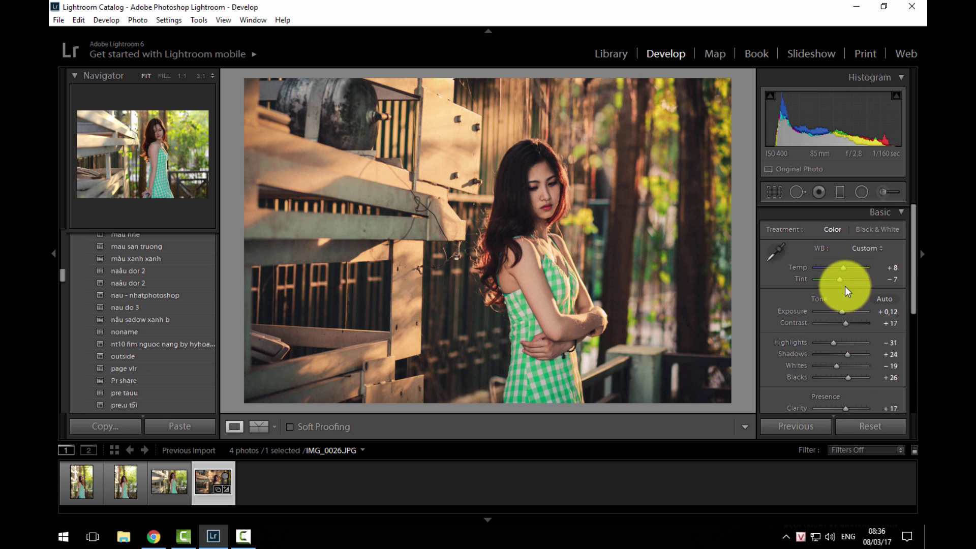
{"action": "left_click_drag", "start_coordinate": [913, 295], "coordinate": [903, 368]}
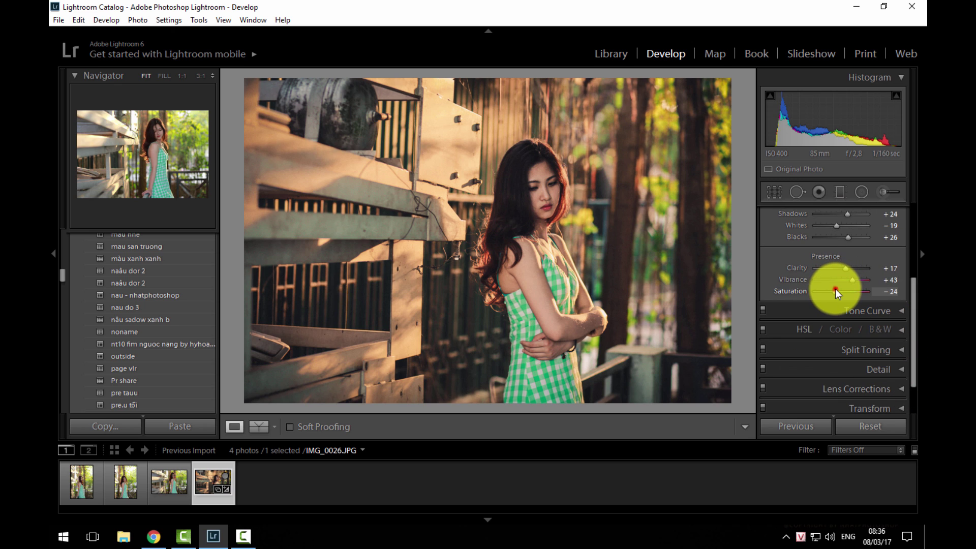
{"action": "left_click_drag", "start_coordinate": [835, 289], "coordinate": [833, 289]}
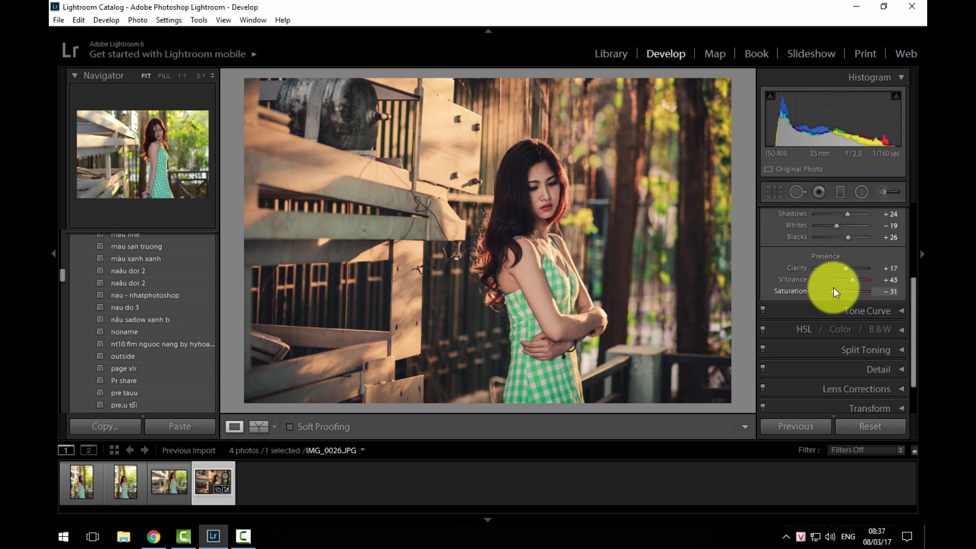
Step: Deepen the tone curve Darks to −26 and collapse all adjustment panels
{"action": "left_click", "coordinate": [899, 312]}
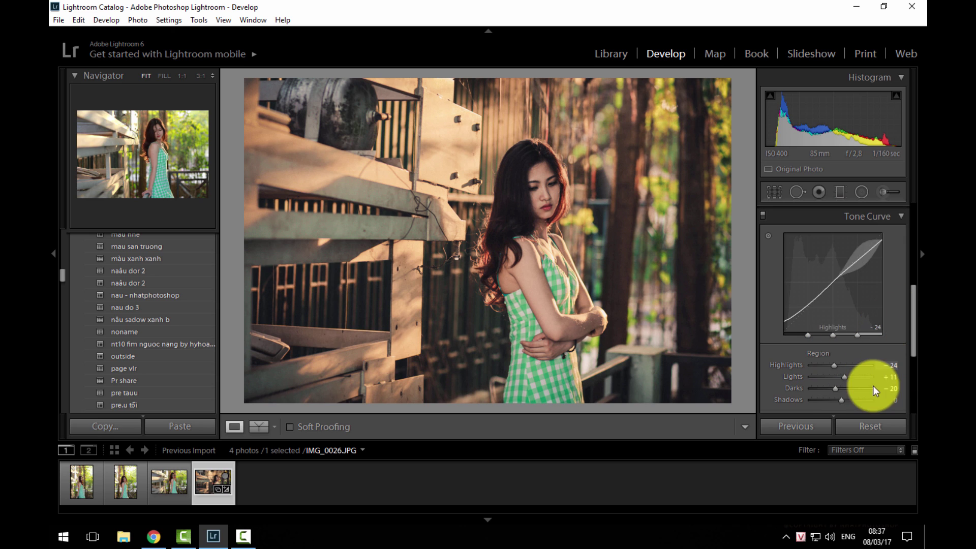
{"action": "left_click_drag", "start_coordinate": [837, 386], "coordinate": [832, 383]}
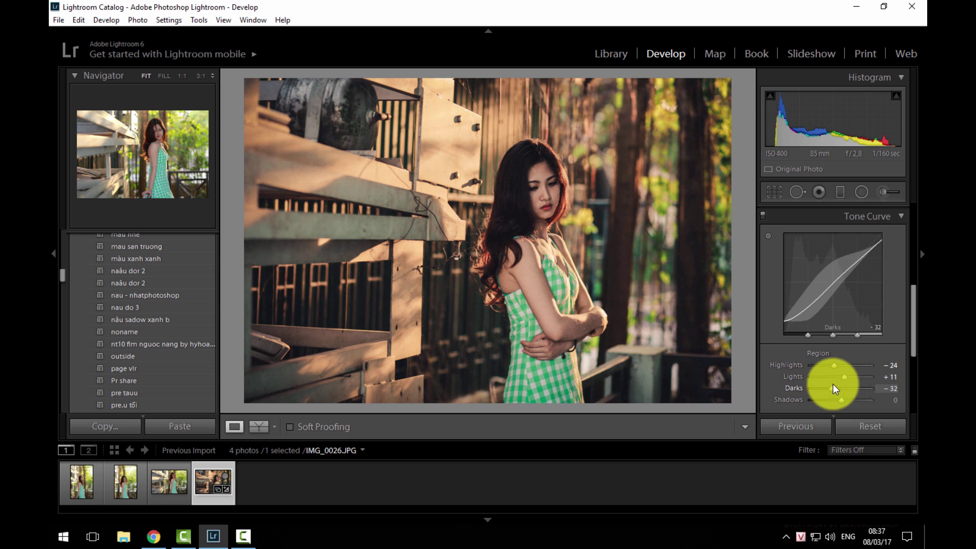
{"action": "left_click_drag", "start_coordinate": [832, 383], "coordinate": [831, 383]}
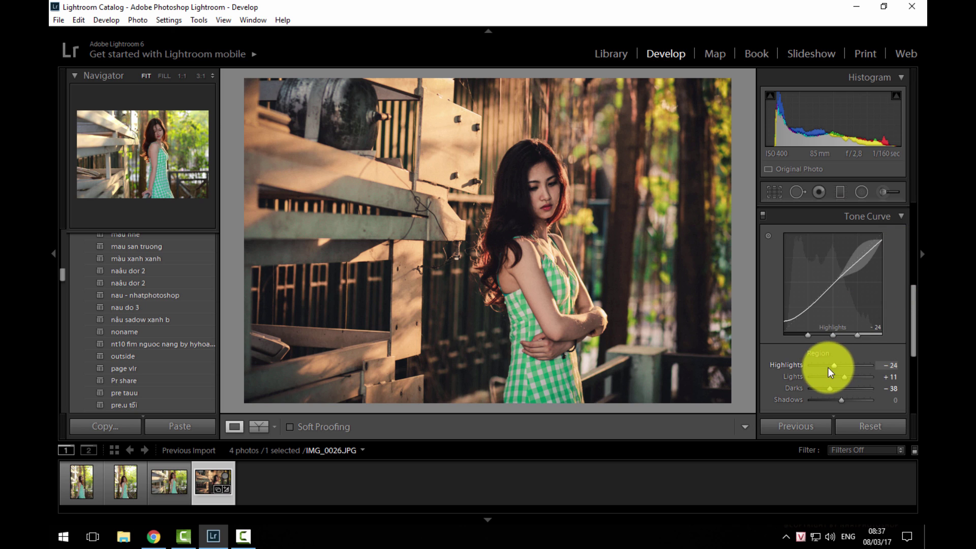
{"action": "left_click_drag", "start_coordinate": [828, 389], "coordinate": [832, 385]}
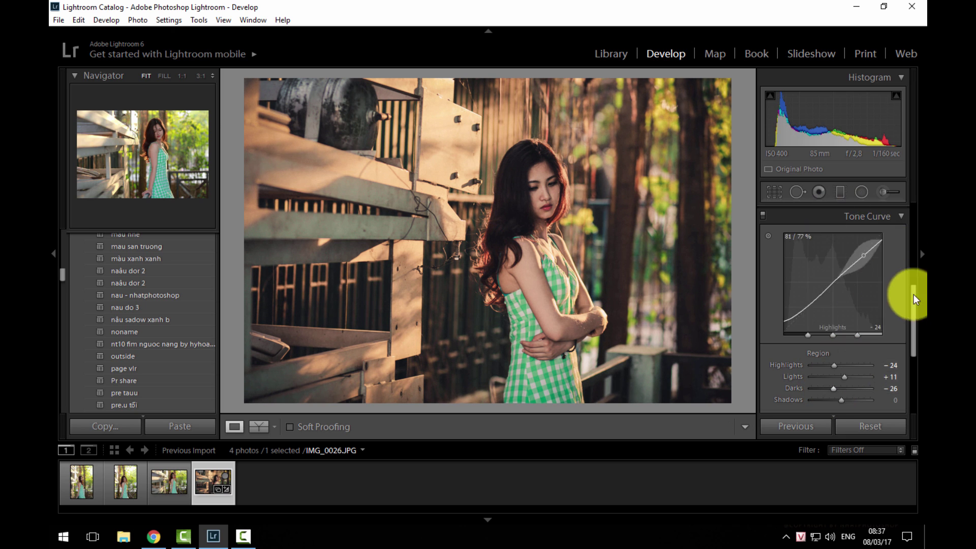
{"action": "mouse_move", "coordinate": [911, 305]}
{"action": "left_mouse_down"}
{"action": "mouse_move", "coordinate": [905, 345]}
{"action": "mouse_move", "coordinate": [902, 300]}
{"action": "left_mouse_up"}
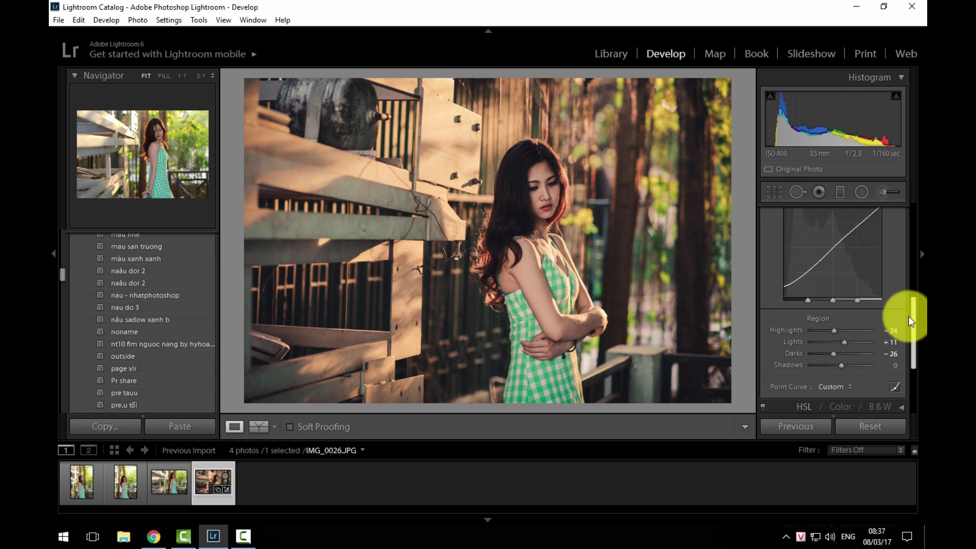
{"action": "left_click", "coordinate": [901, 300]}
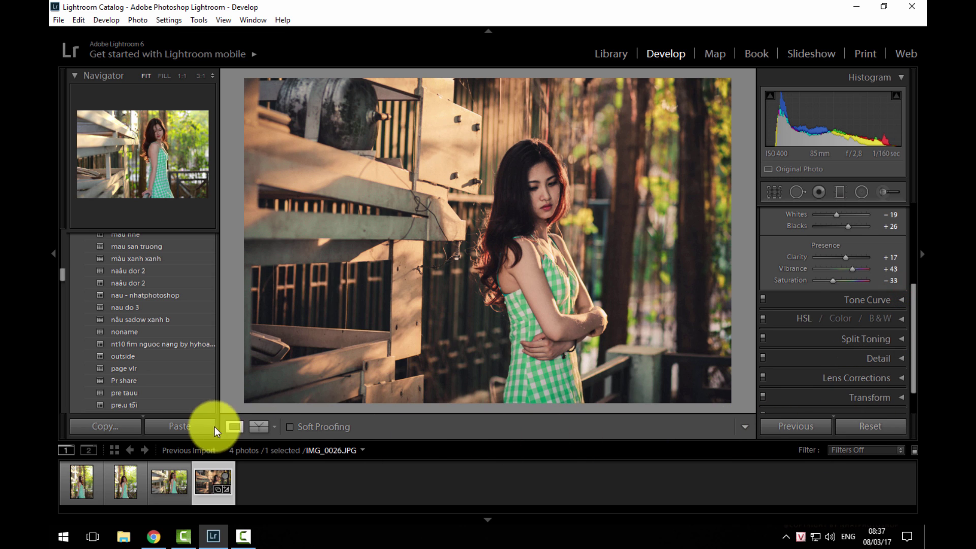
{"action": "key", "text": "ctrl+1"}
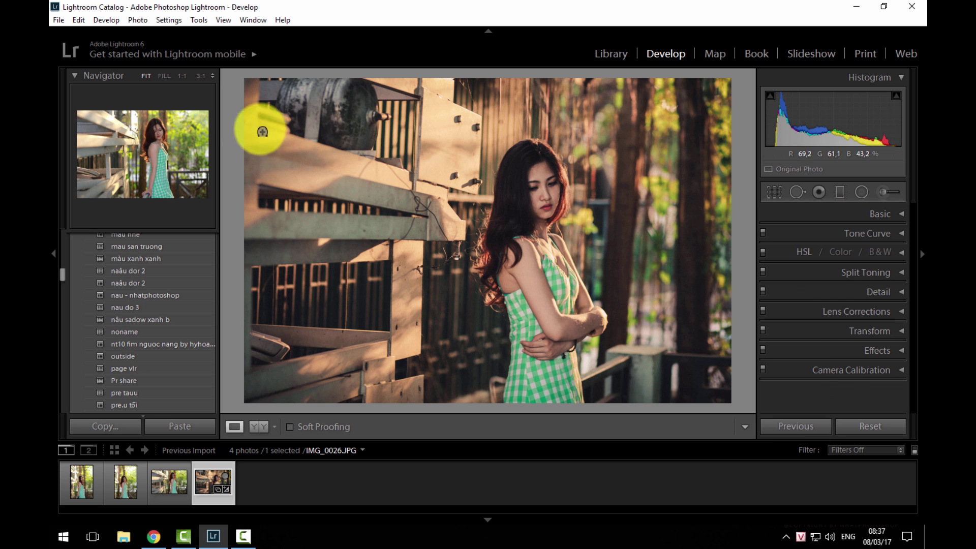
Step: Start a new develop preset named 'nau dat - nhatphotoshop' in the 'suu tap' folder
{"action": "left_click", "coordinate": [110, 20]}
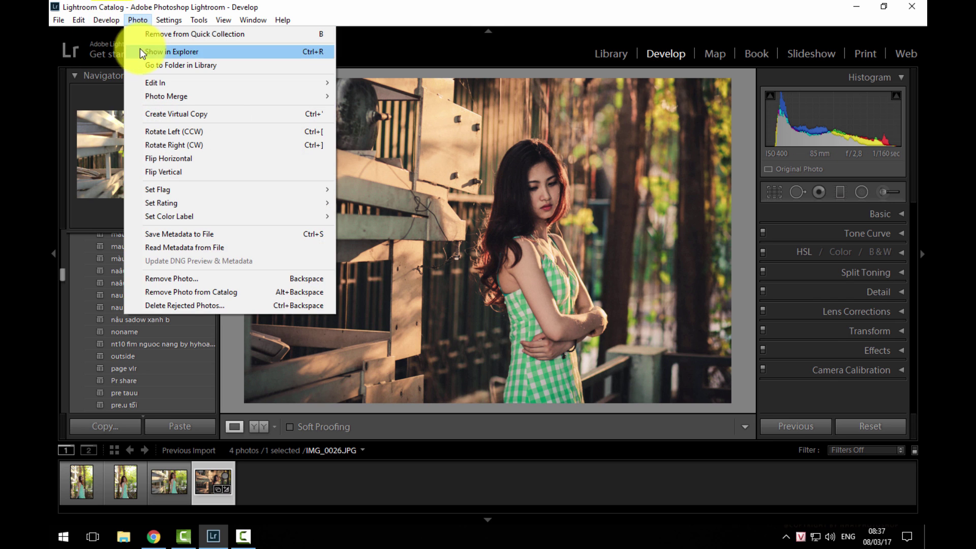
{"action": "left_click", "coordinate": [118, 49]}
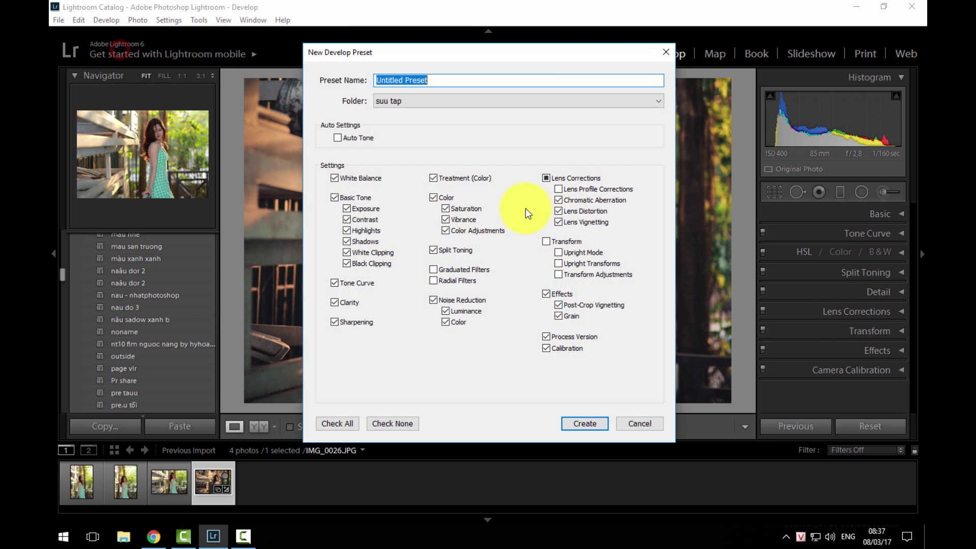
{"action": "left_click", "coordinate": [441, 97]}
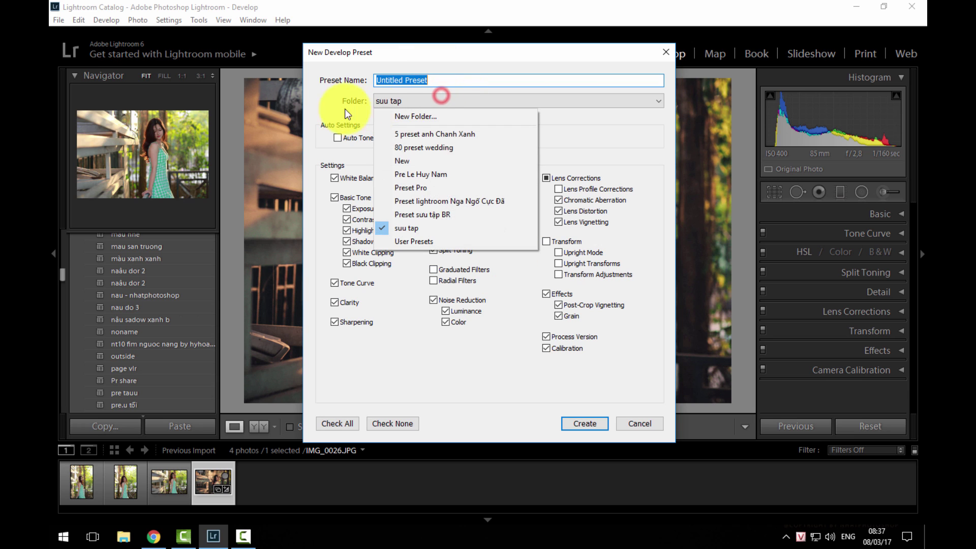
{"action": "left_click", "coordinate": [427, 228]}
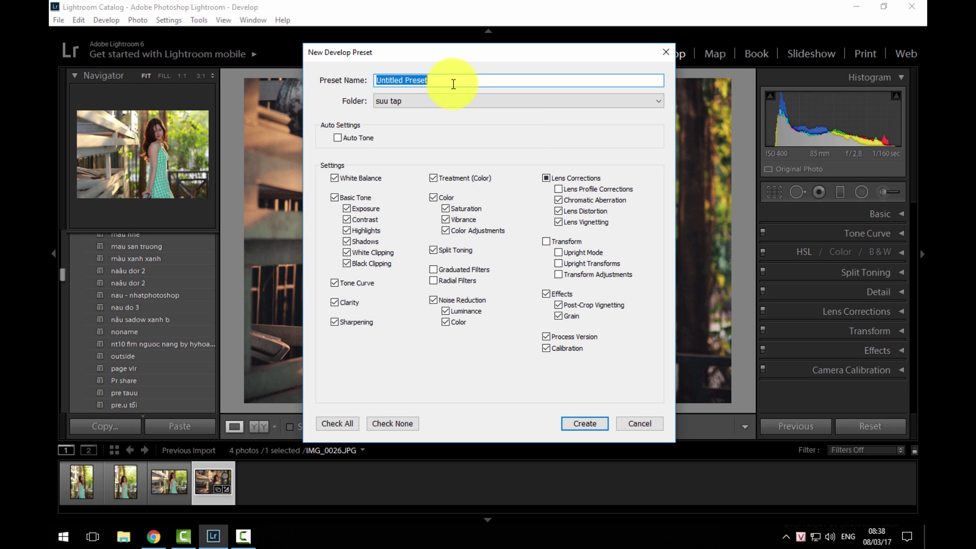
{"action": "type", "text": "nau dat"}
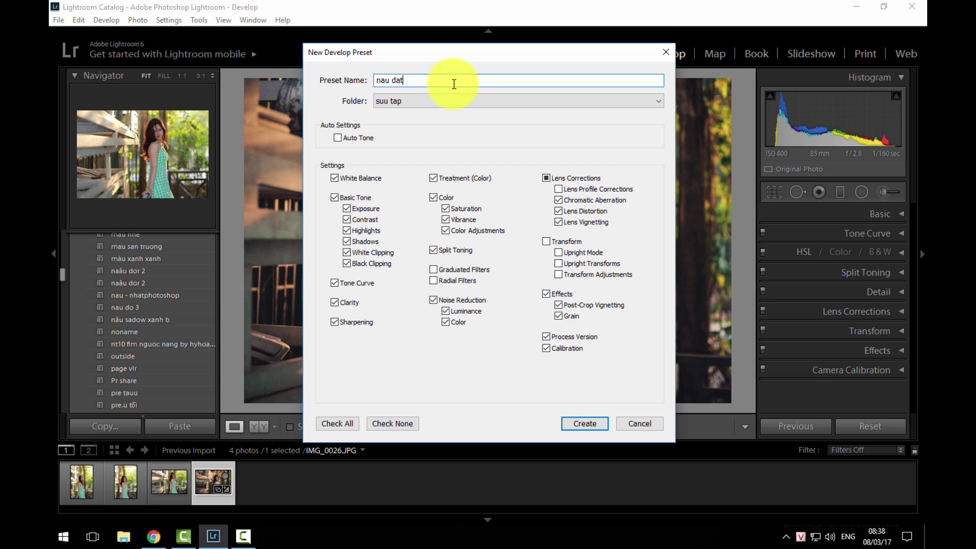
{"action": "type", "text": " - nhat"}
{"action": "type", "text": "photoshop"}
Step: Save the new preset, preview it, then apply 'nau - nhatphotoshop' to the reset portrait
{"action": "left_click", "coordinate": [599, 426]}
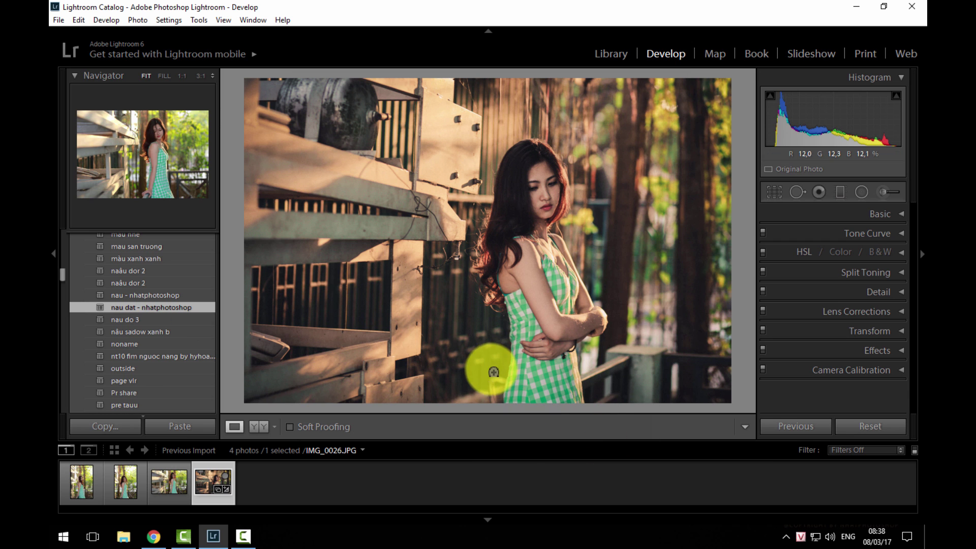
{"action": "left_click", "coordinate": [884, 427]}
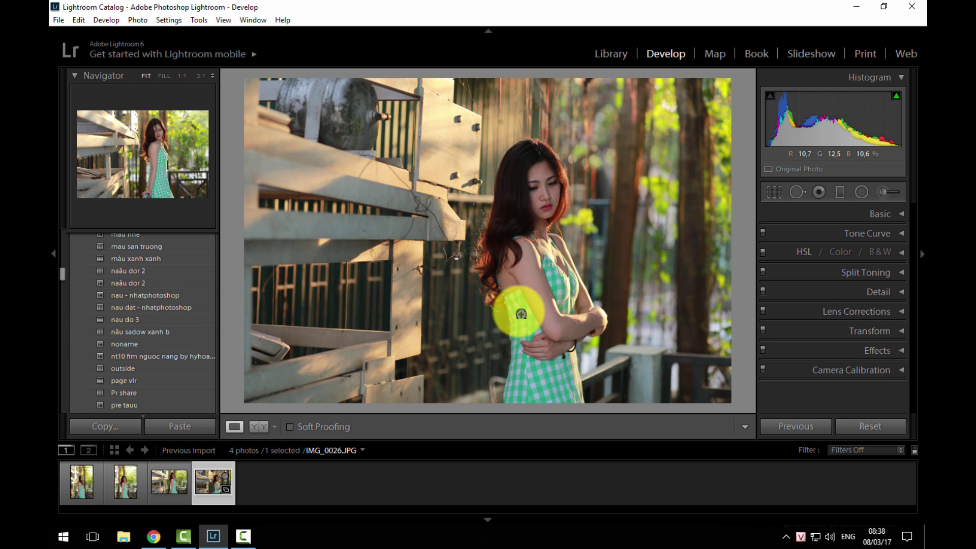
{"action": "left_click", "coordinate": [161, 308]}
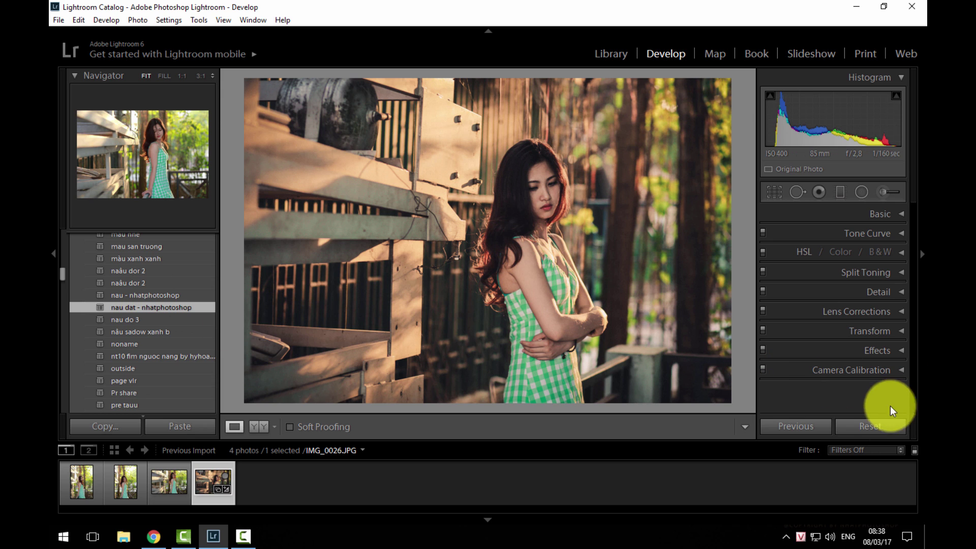
{"action": "left_click", "coordinate": [879, 428]}
{"action": "left_click", "coordinate": [179, 298]}
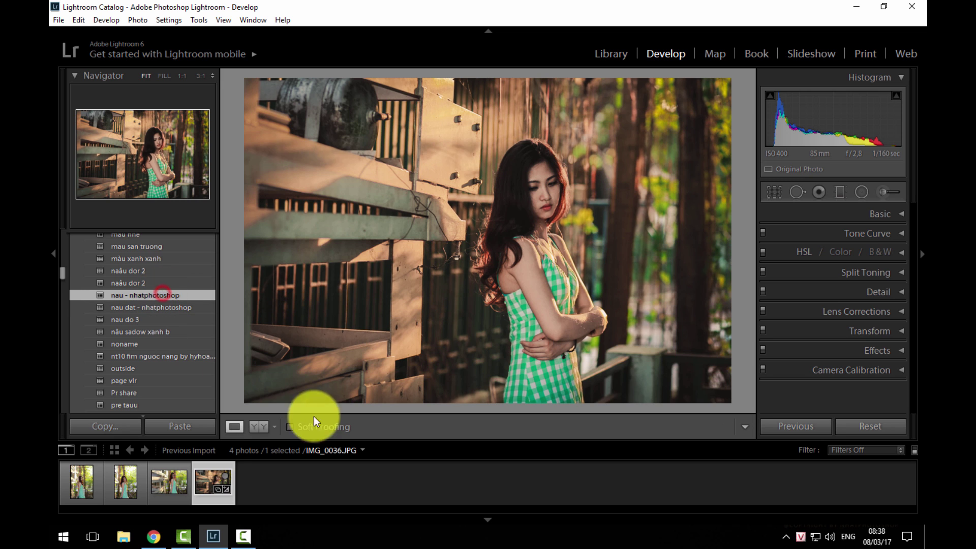
Step: Apply the previous photo's settings to the third and second filmstrip photos
{"action": "left_click", "coordinate": [161, 478]}
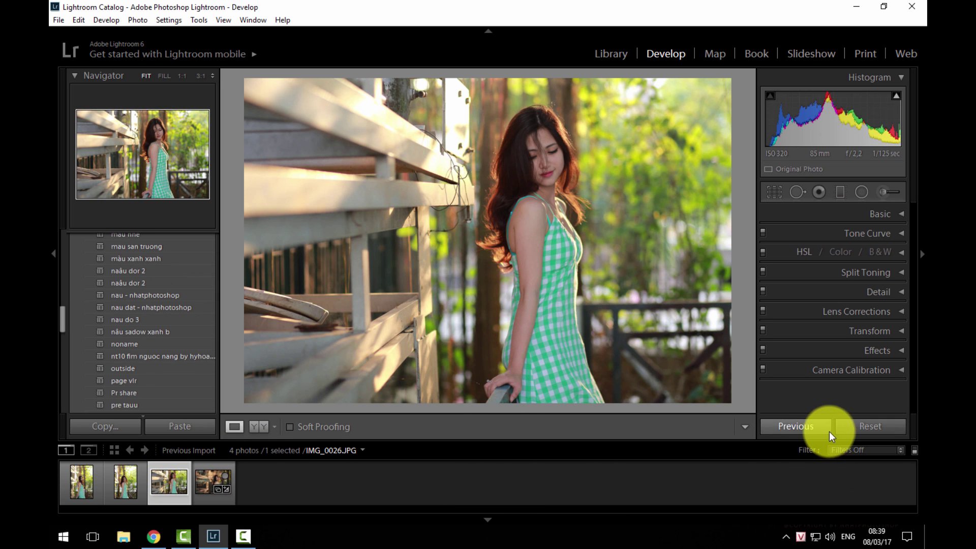
{"action": "left_click", "coordinate": [791, 429]}
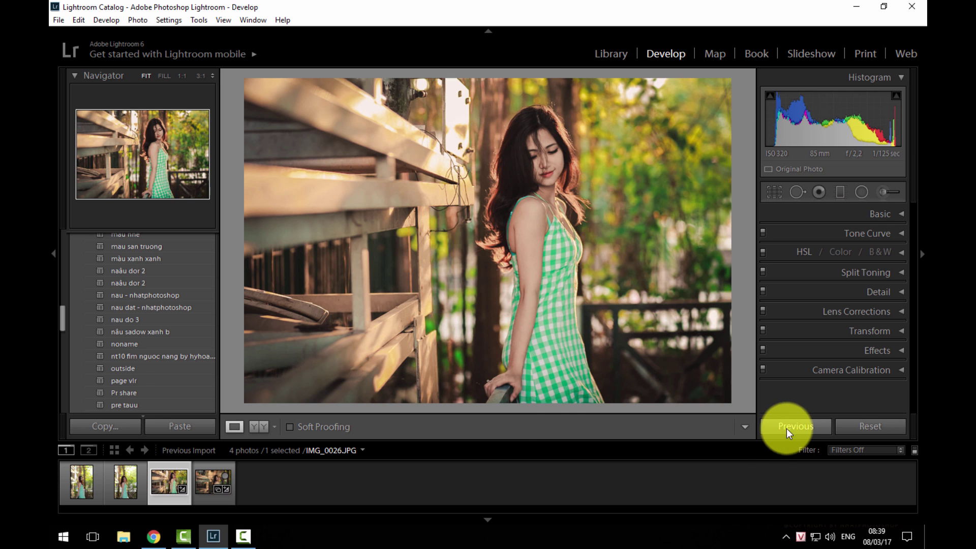
{"action": "left_click", "coordinate": [131, 485]}
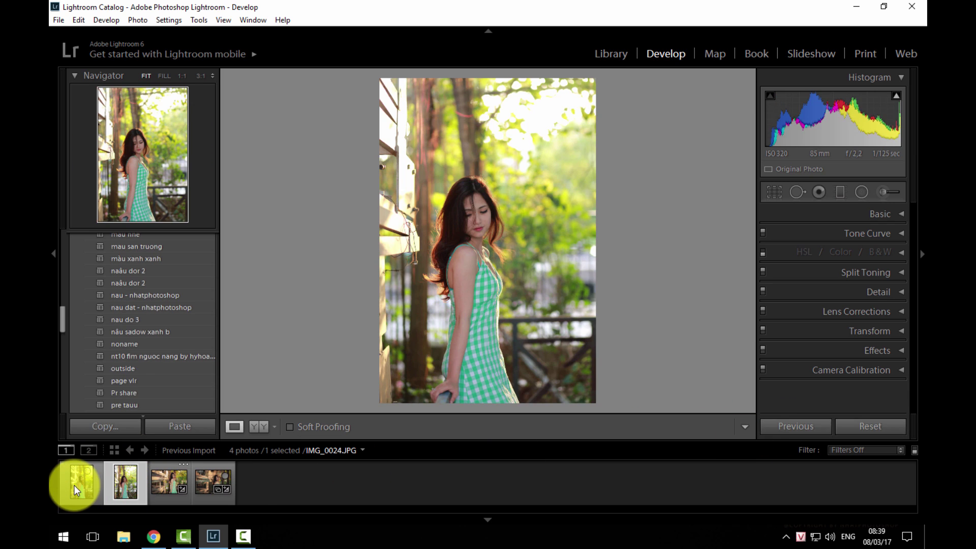
{"action": "left_click", "coordinate": [75, 484], "text": "ctrl"}
{"action": "left_click", "coordinate": [81, 483]}
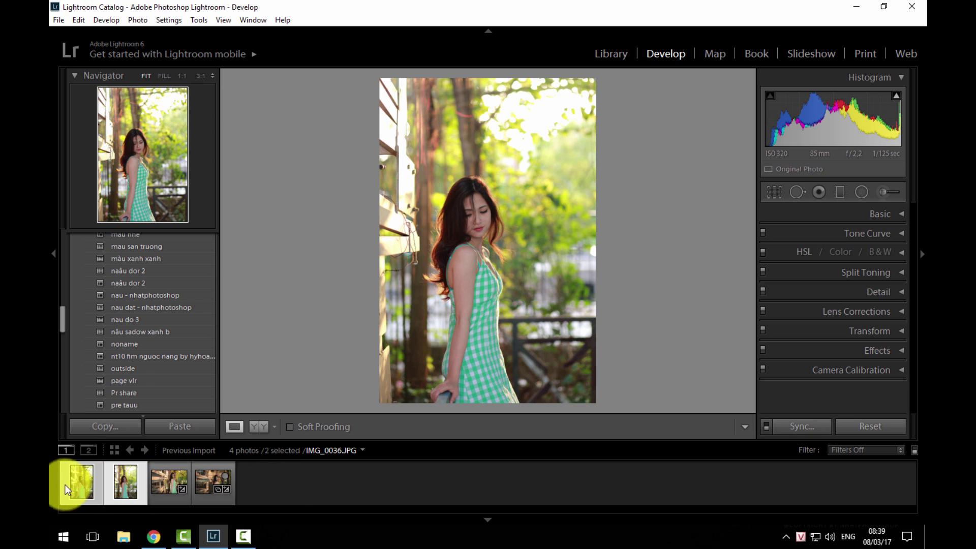
{"action": "left_click", "coordinate": [127, 484]}
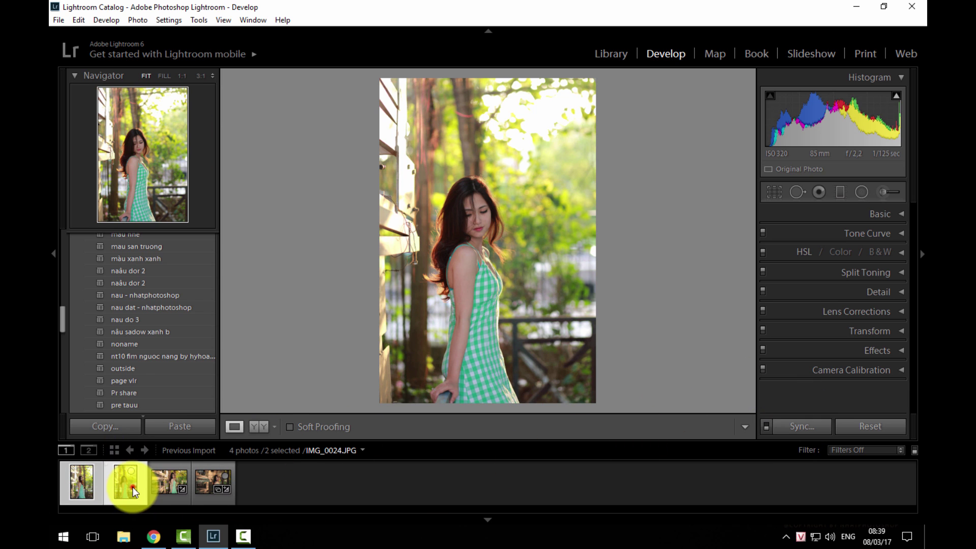
{"action": "left_click", "coordinate": [111, 480]}
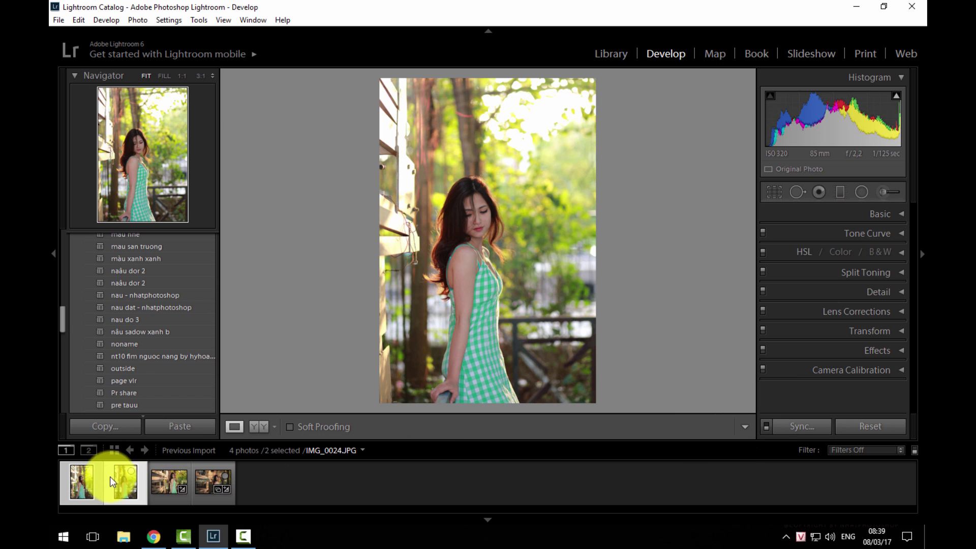
{"action": "left_click", "coordinate": [168, 477]}
{"action": "left_click", "coordinate": [123, 479]}
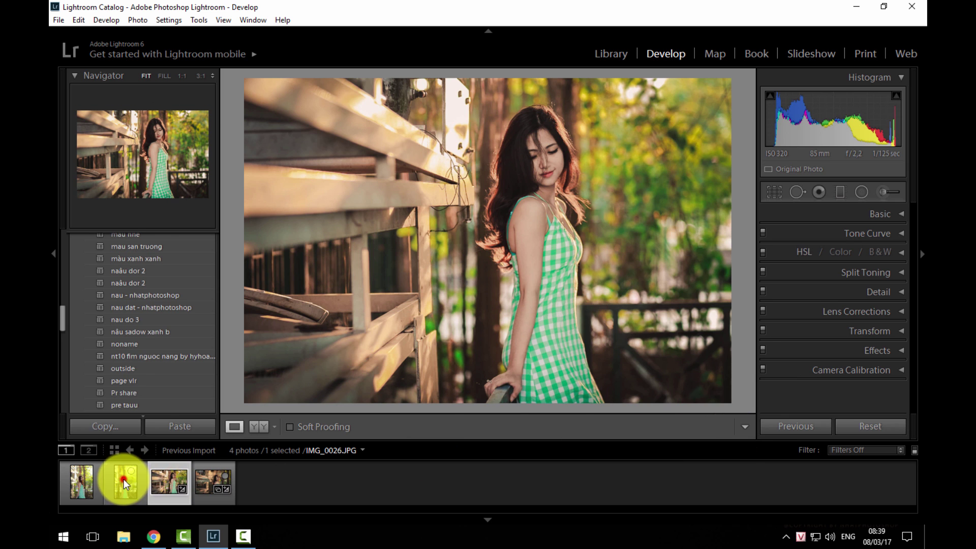
{"action": "left_click", "coordinate": [791, 425]}
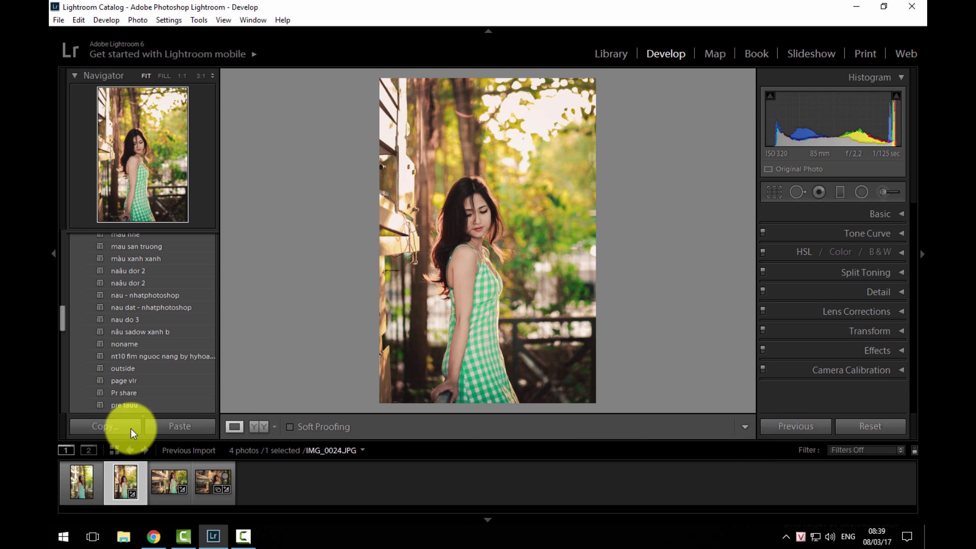
Step: Give the first photo the same grade and reselect the original portrait
{"action": "left_click", "coordinate": [83, 481]}
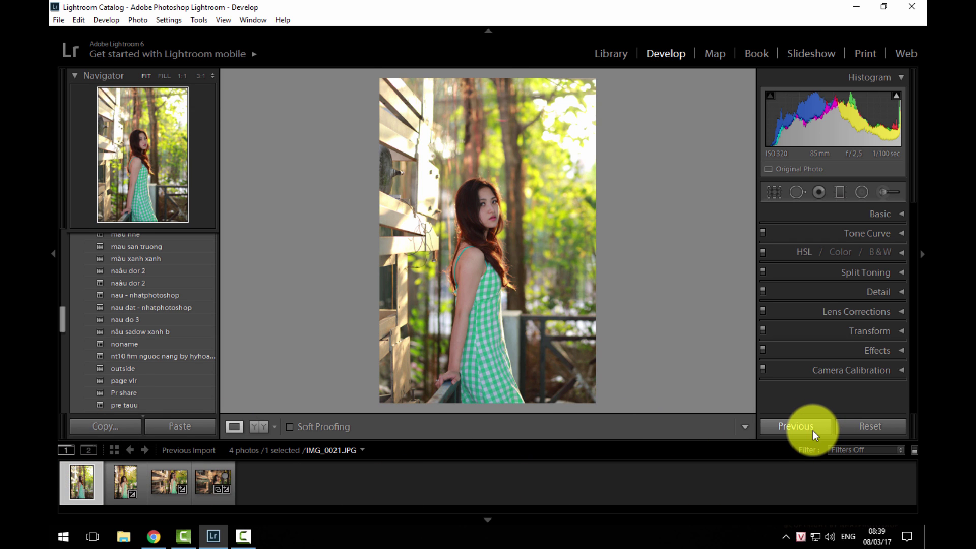
{"action": "left_click", "coordinate": [812, 428]}
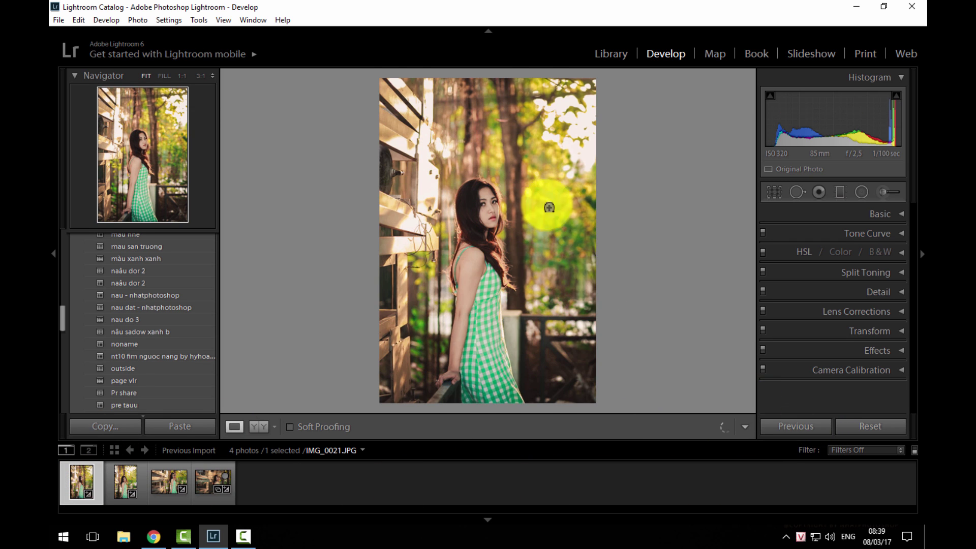
{"action": "left_click", "coordinate": [205, 484]}
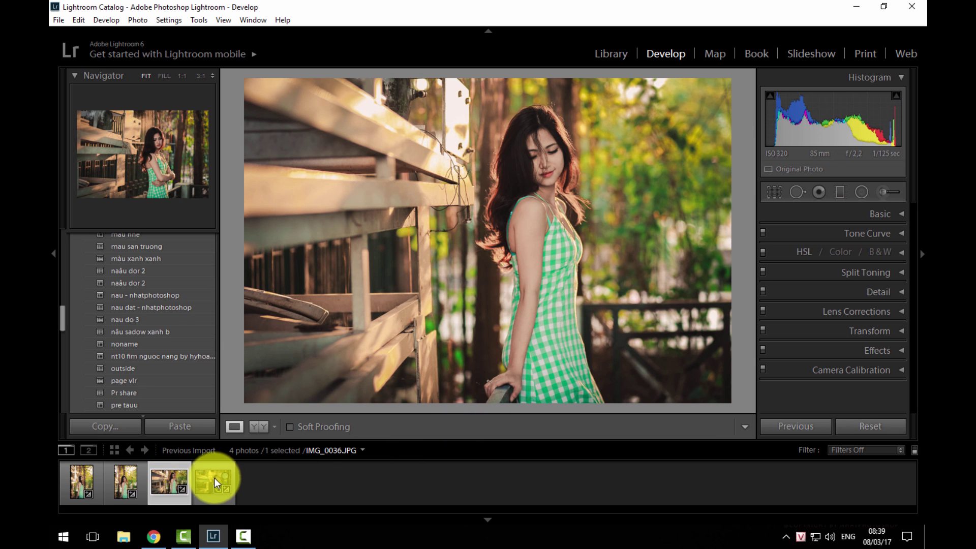
{"action": "left_click", "coordinate": [213, 477]}
{"action": "key", "text": "ctrl+alt+v"}
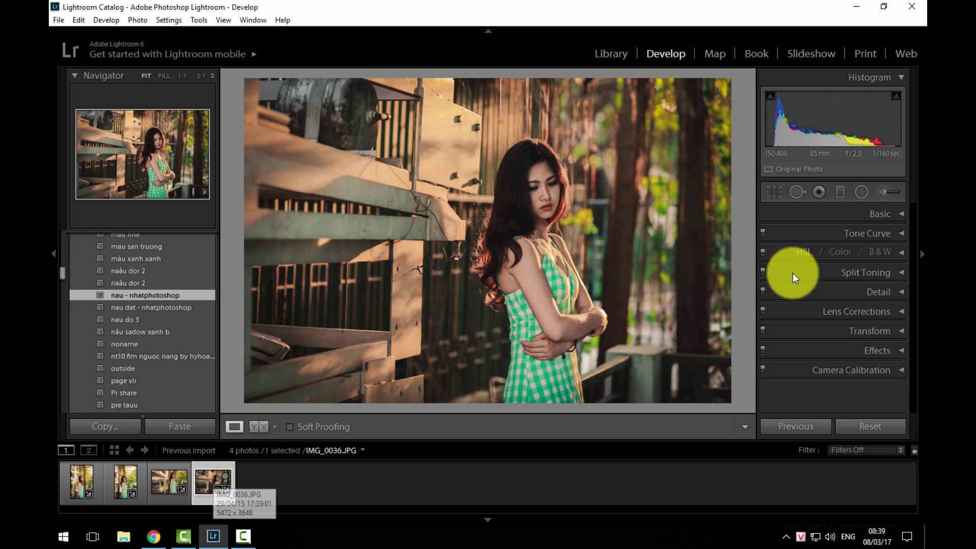